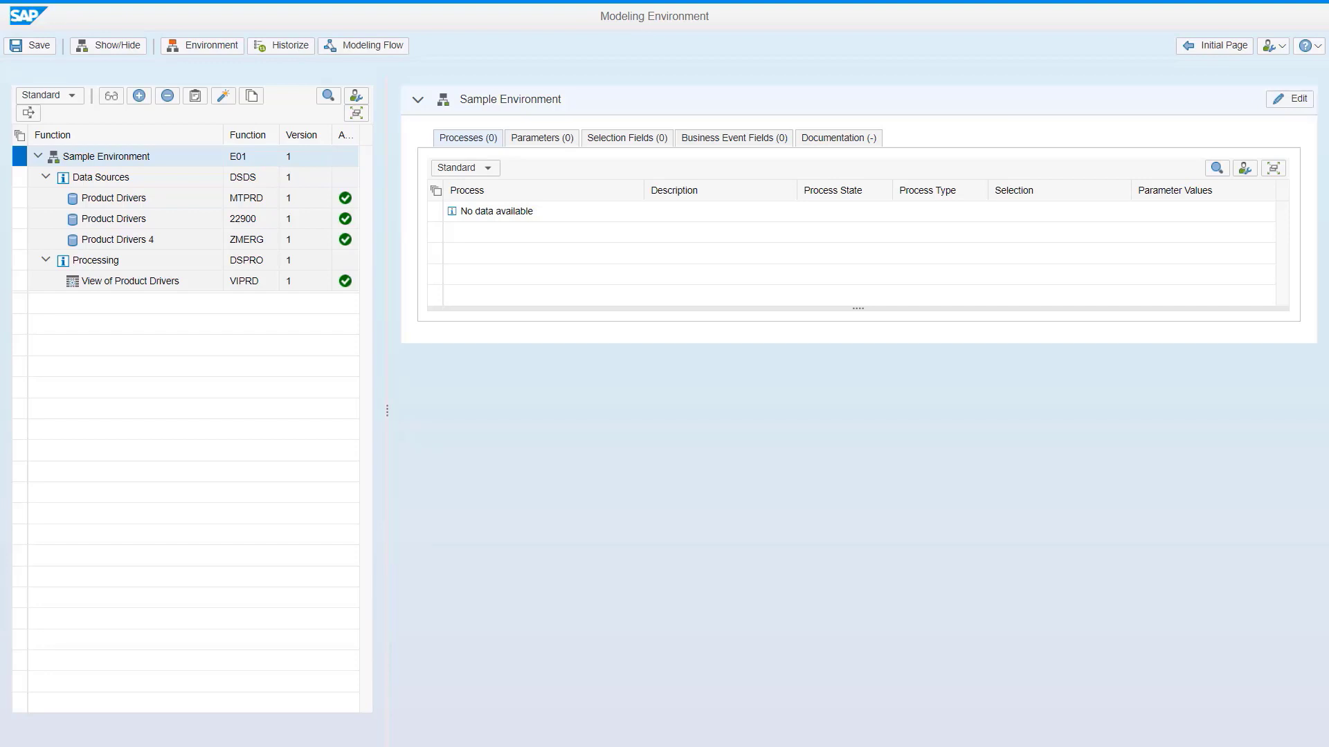
- Hide and restore the function hierarchy of Sample Environment, and open its environment settings
left_click(109, 45)
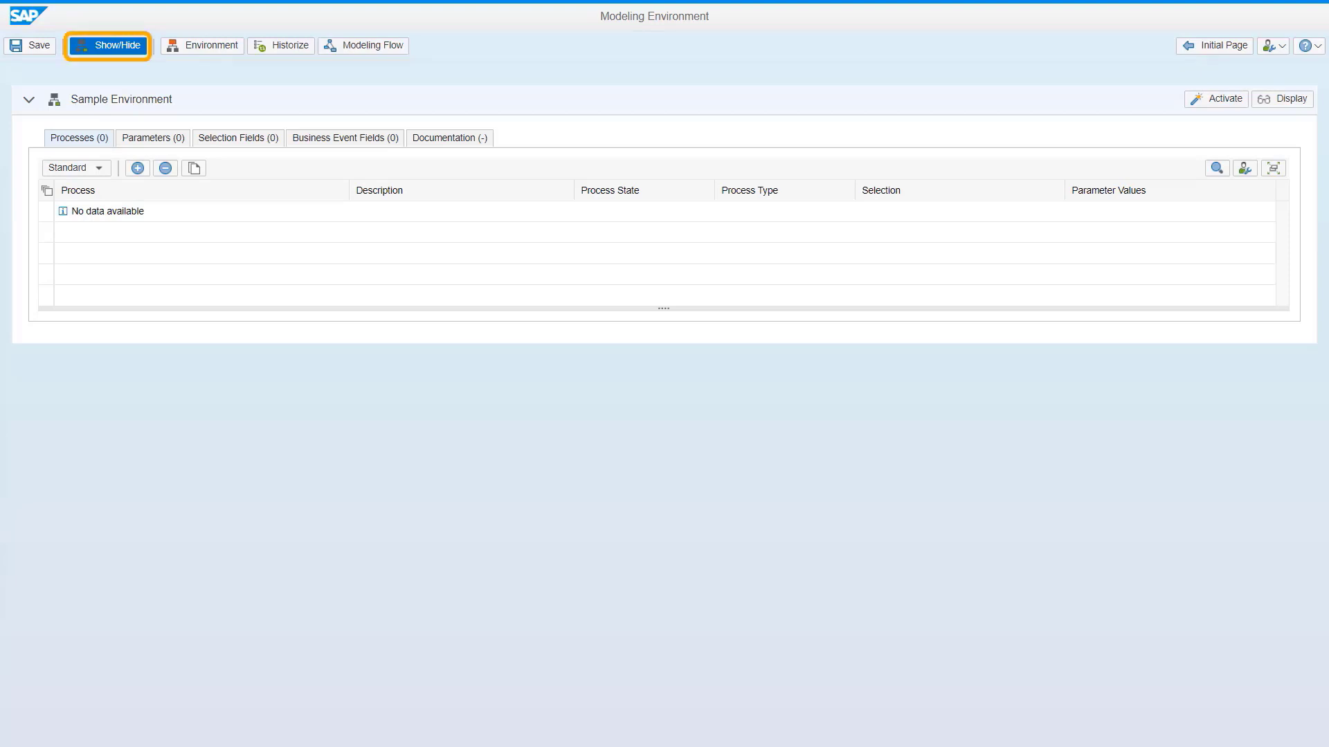
left_click(108, 46)
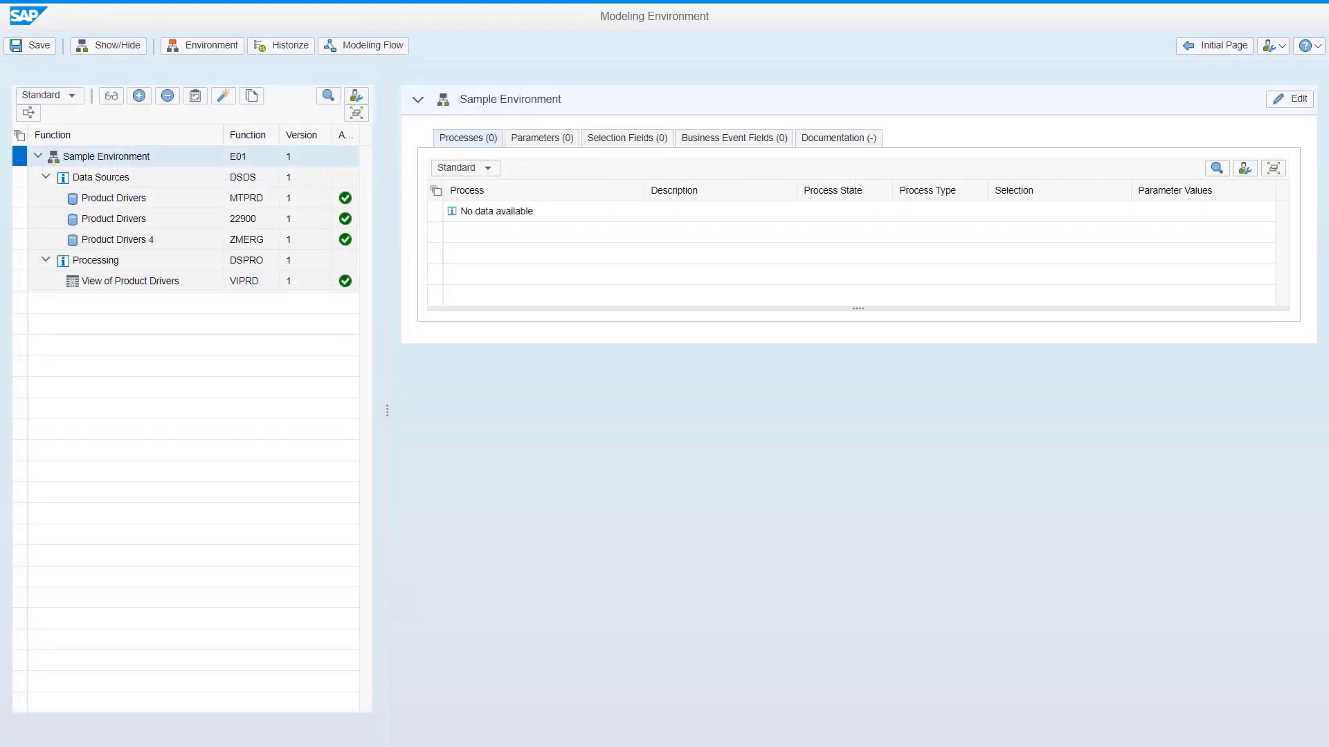
left_click(202, 45)
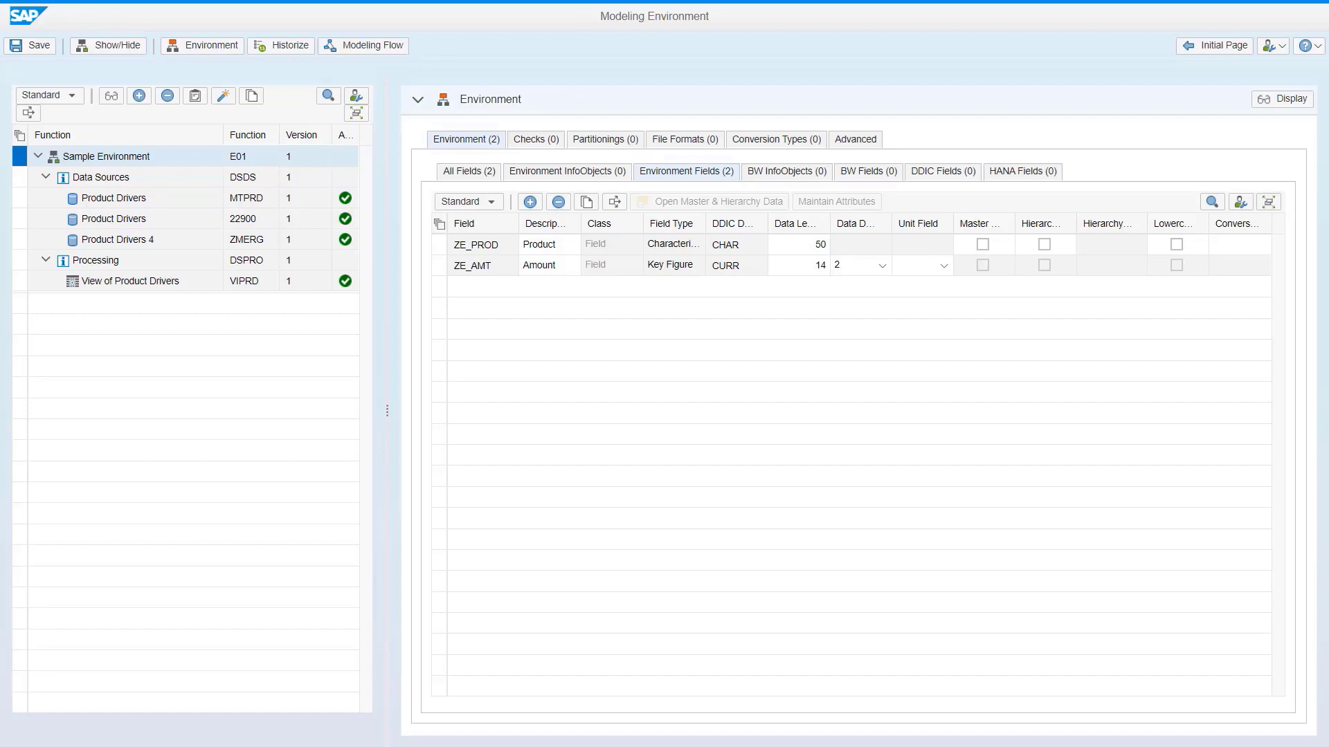
- Add and save the environment field ZE_CURR with description Currency, field type Unit, class Field and DDIC data type CUKY
left_click(529, 201)
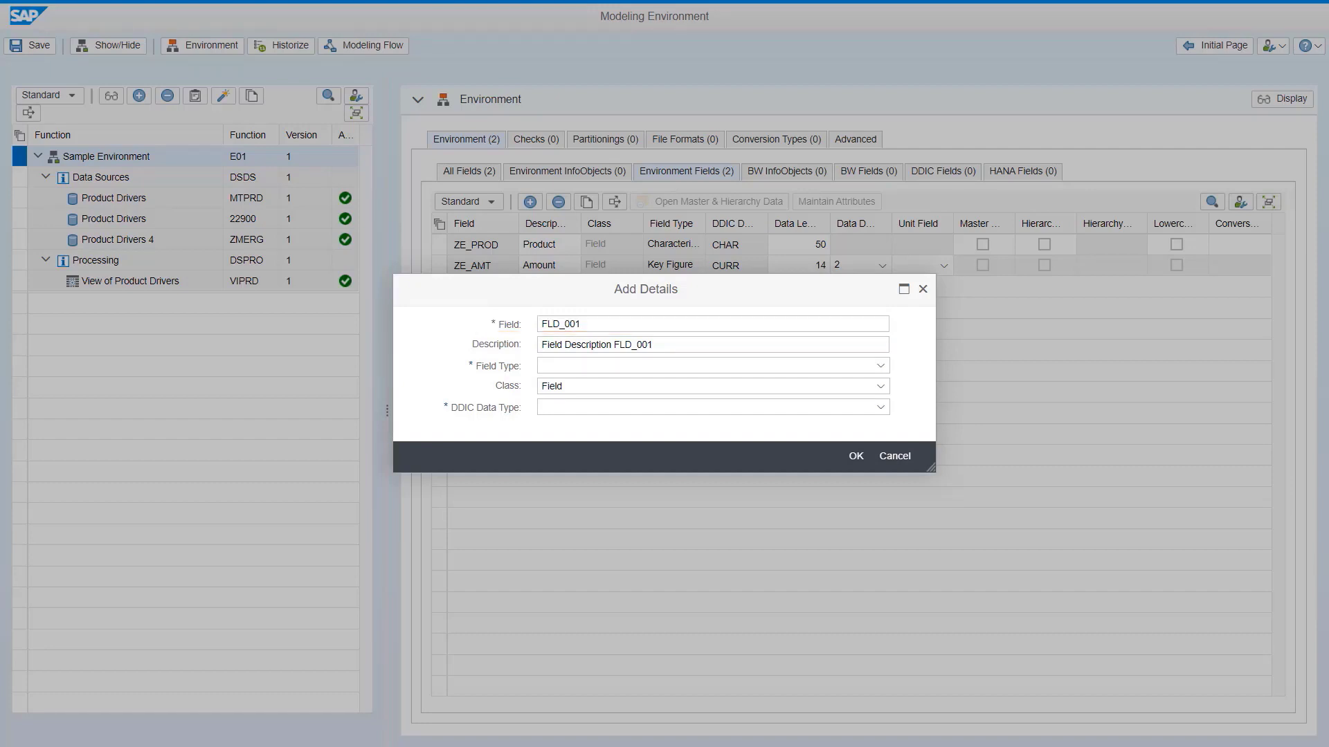
type("ZE_CURR")
type("Currency")
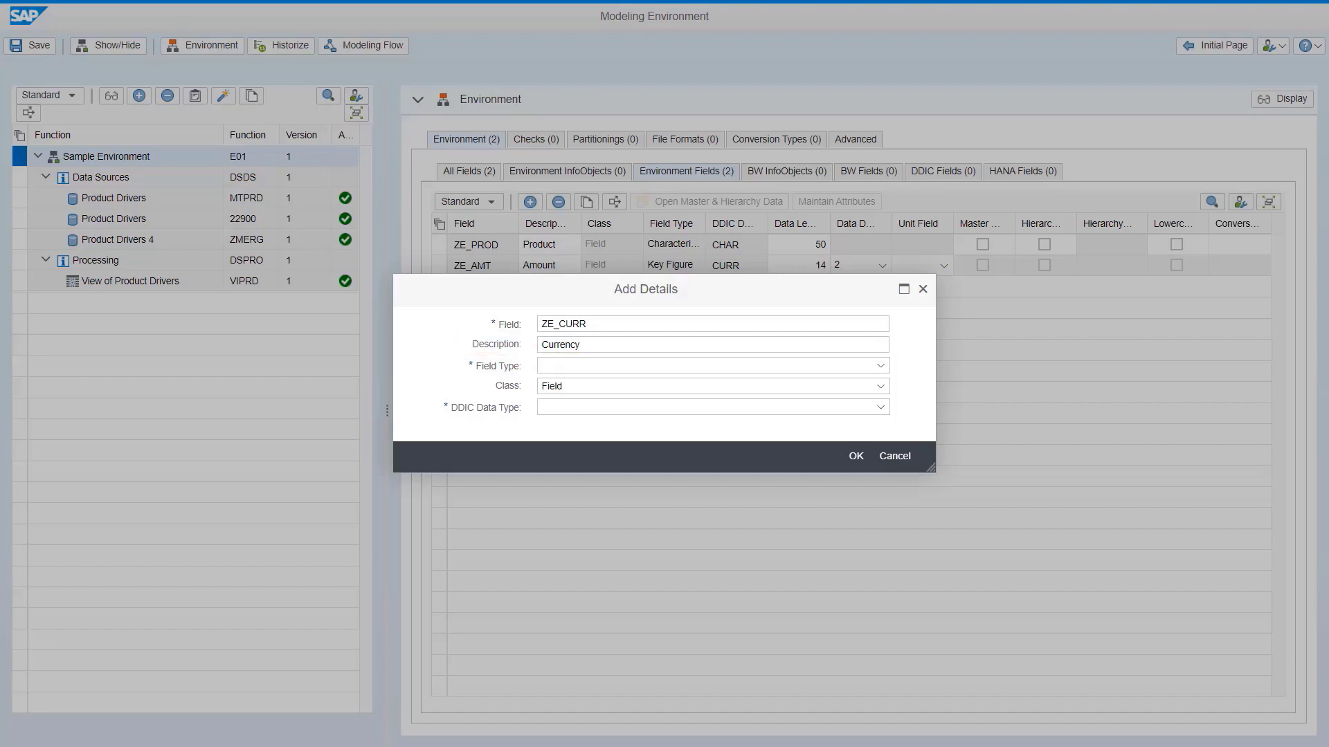
left_click(880, 366)
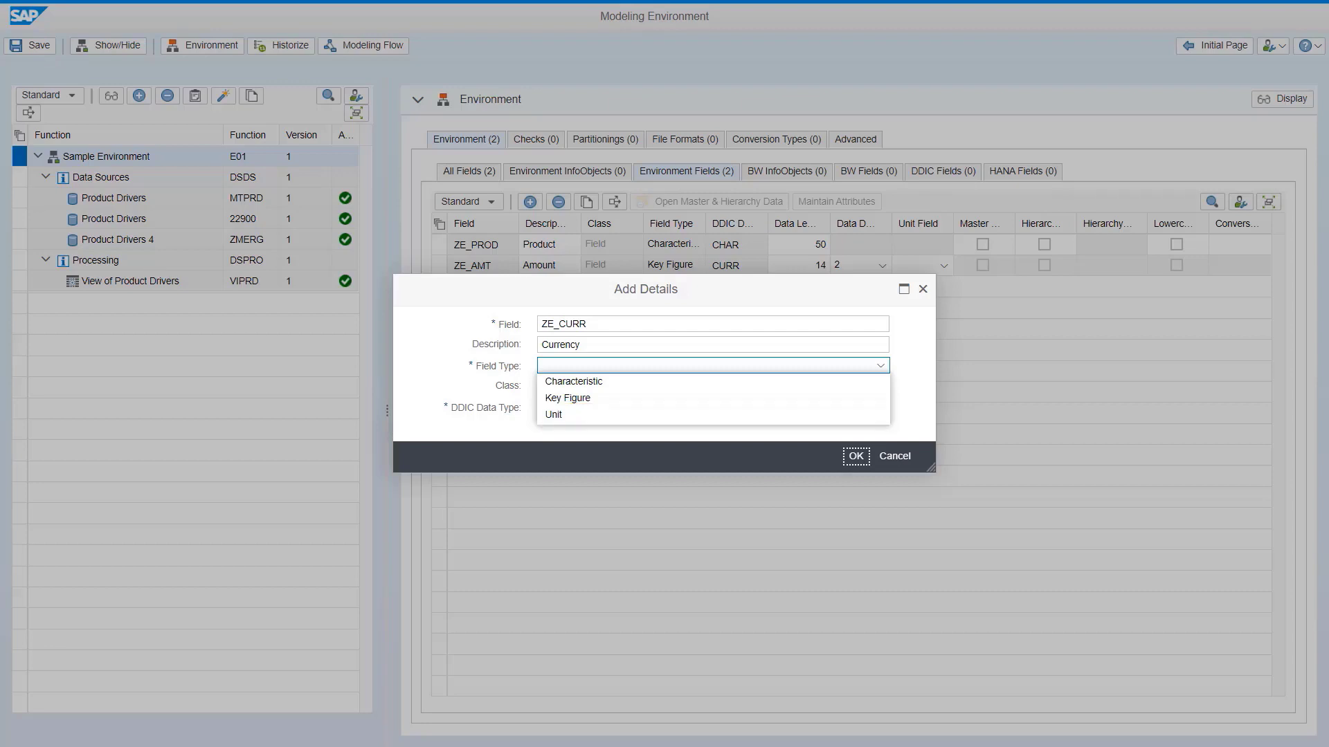
left_click(553, 415)
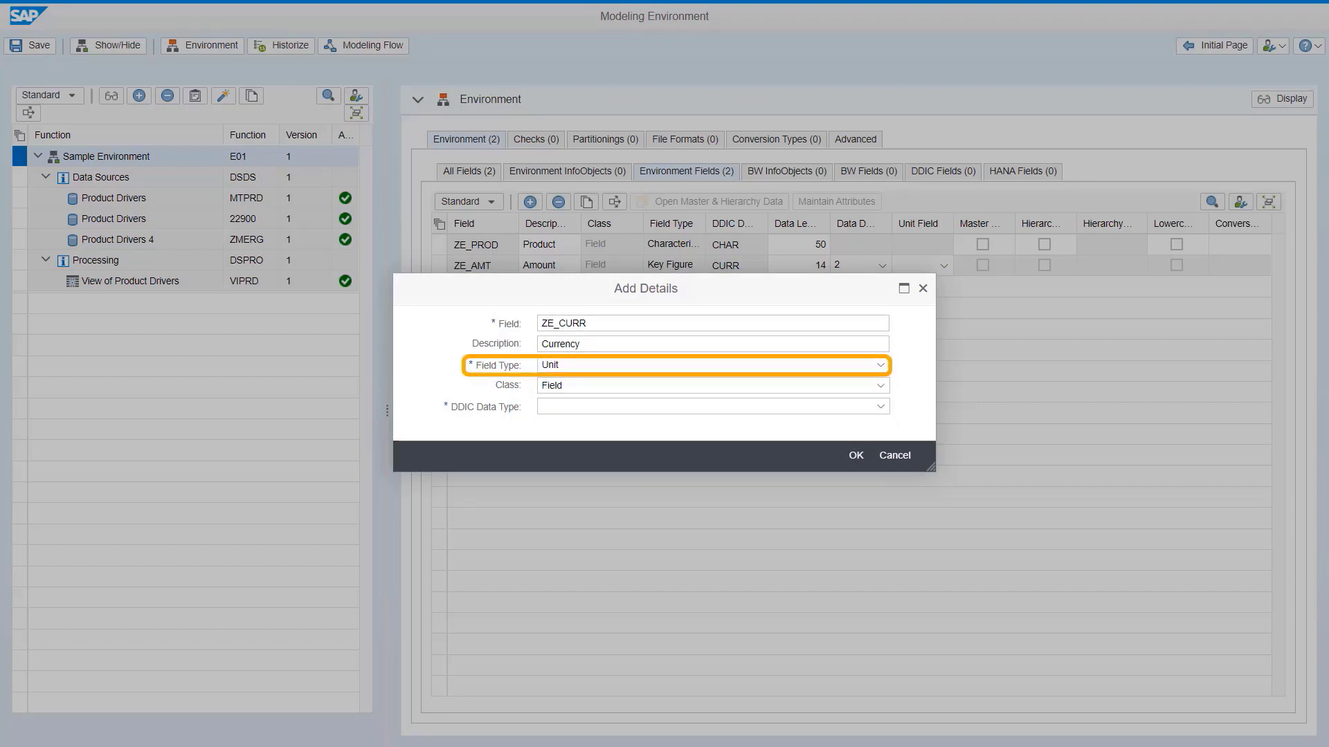
left_click(880, 385)
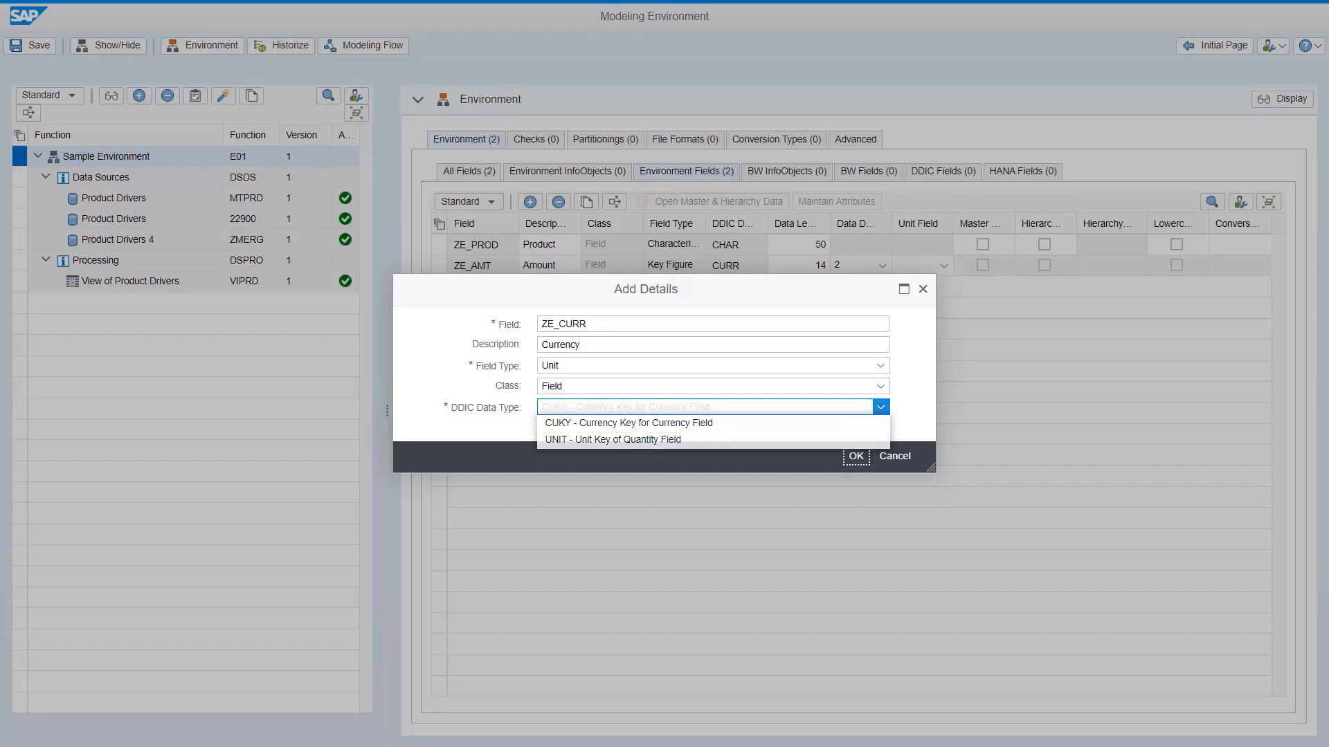
left_click(628, 423)
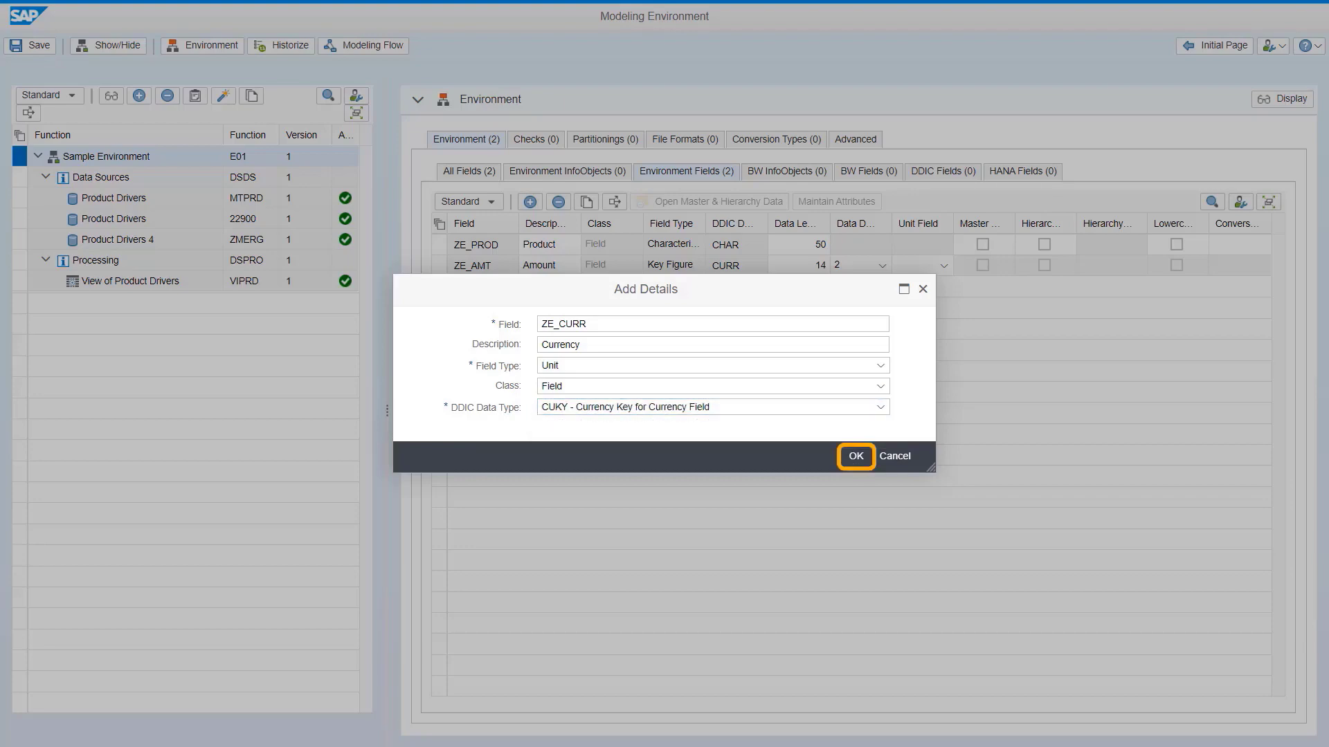
key("Return")
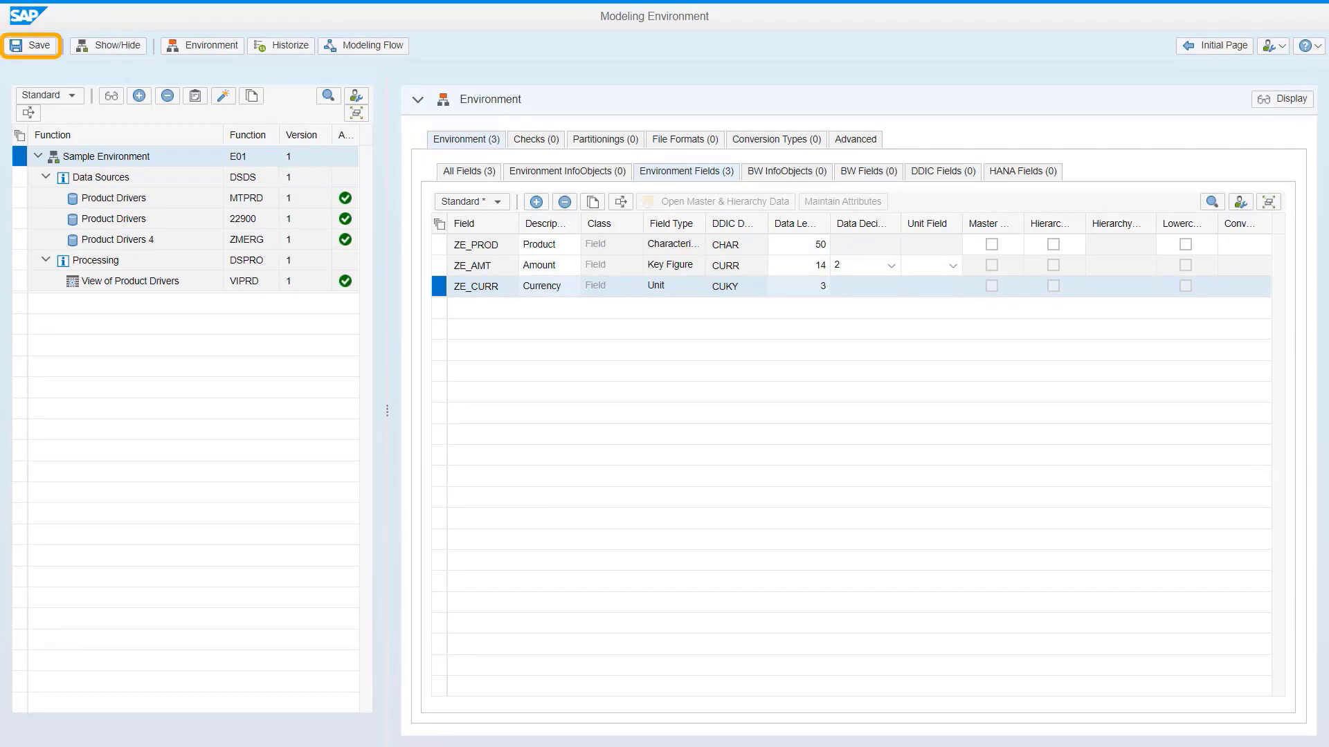
key("ctrl+s")
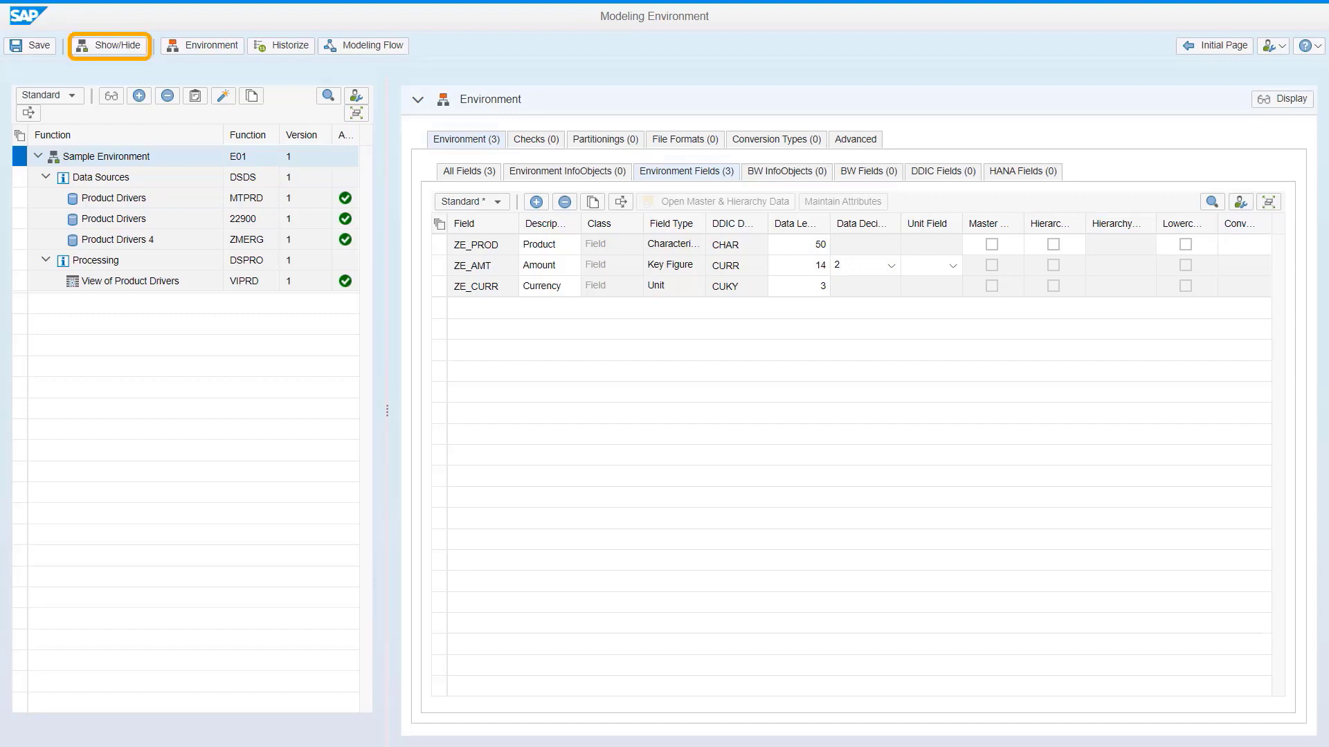
- Hide the function hierarchy and assign ZE_CURR as the unit field of the ZE_AMT key figure
left_click(110, 45)
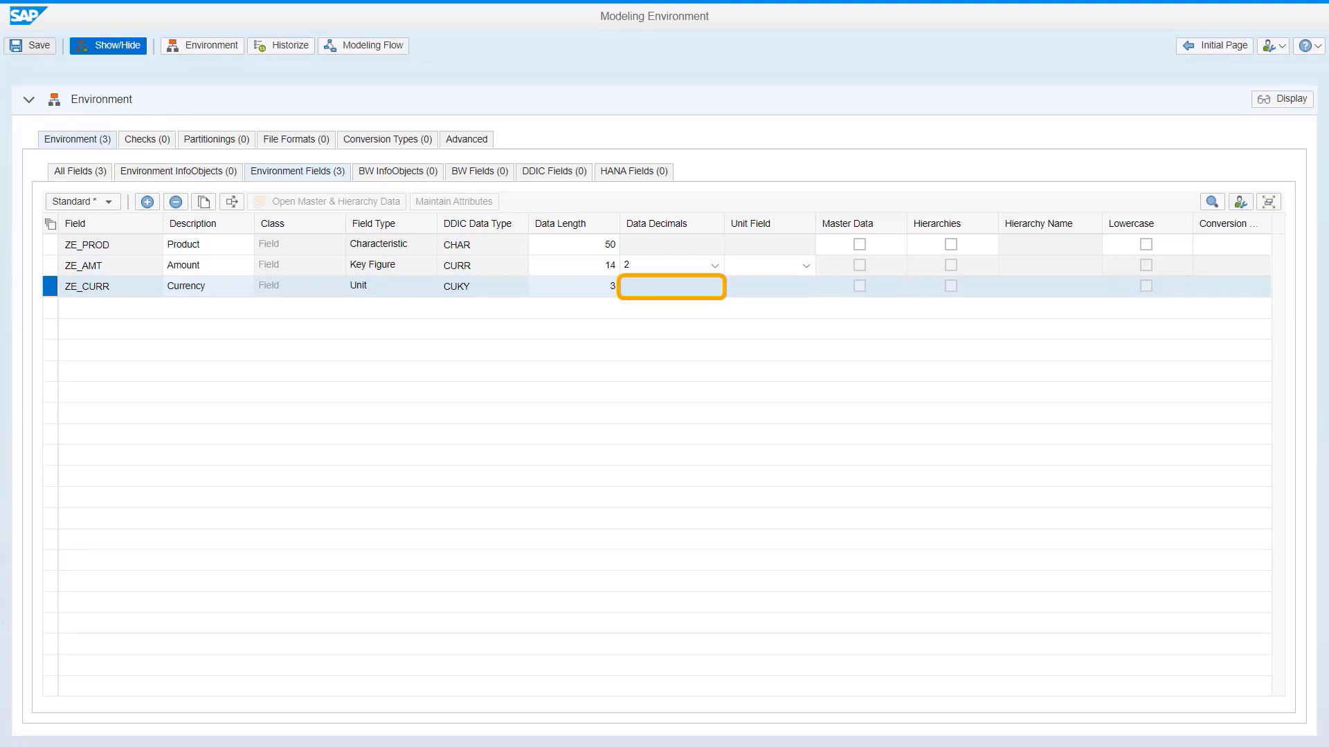
left_click(50, 265)
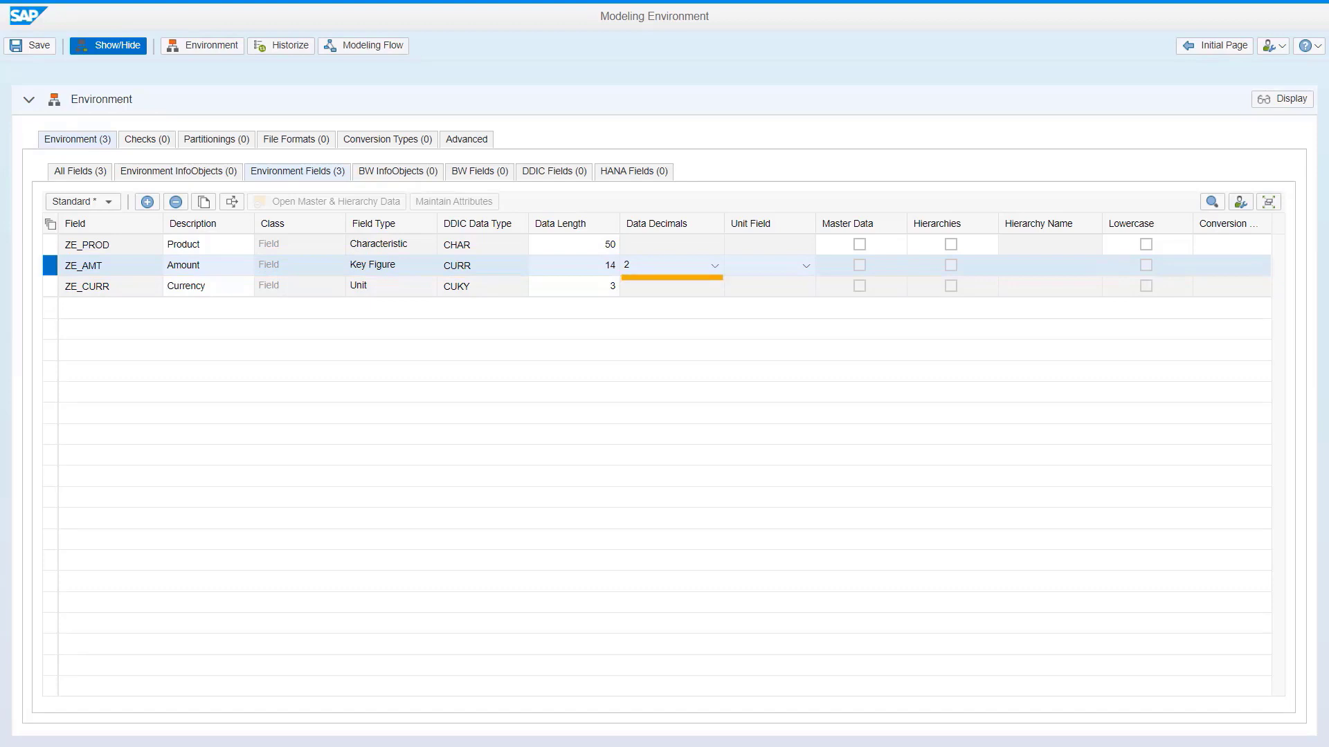
left_click(714, 266)
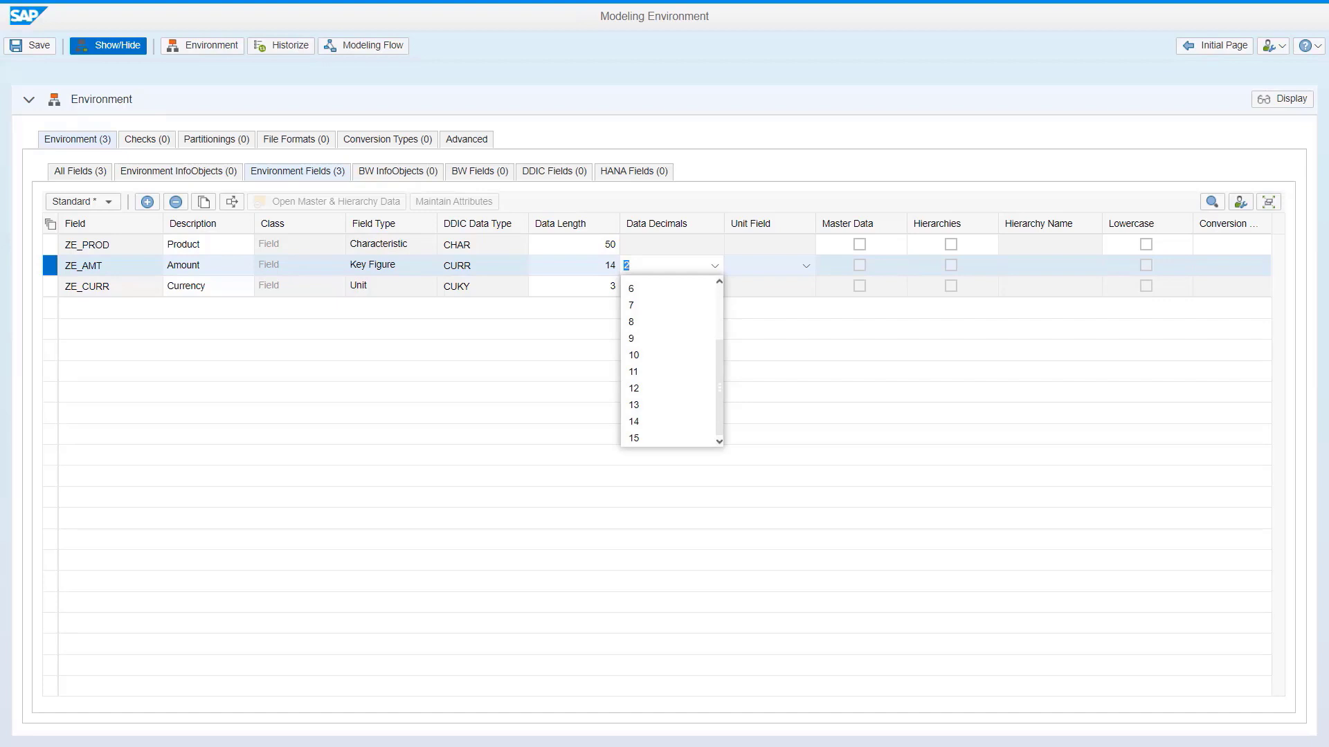
key("Escape")
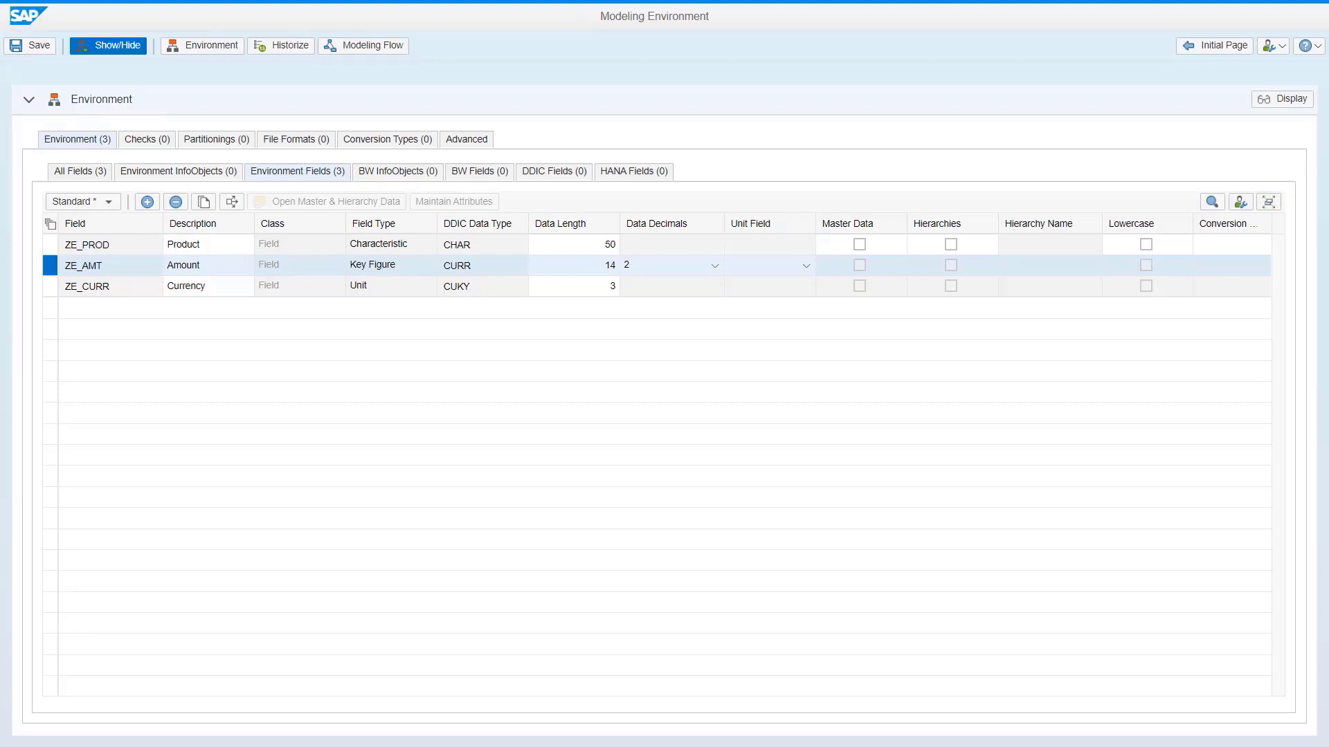
type("ZE_CURR")
- Enable and save master data and hierarchies for ZE_PROD with hierarchy name MAT_HIER, and start copying the field
left_click(49, 244)
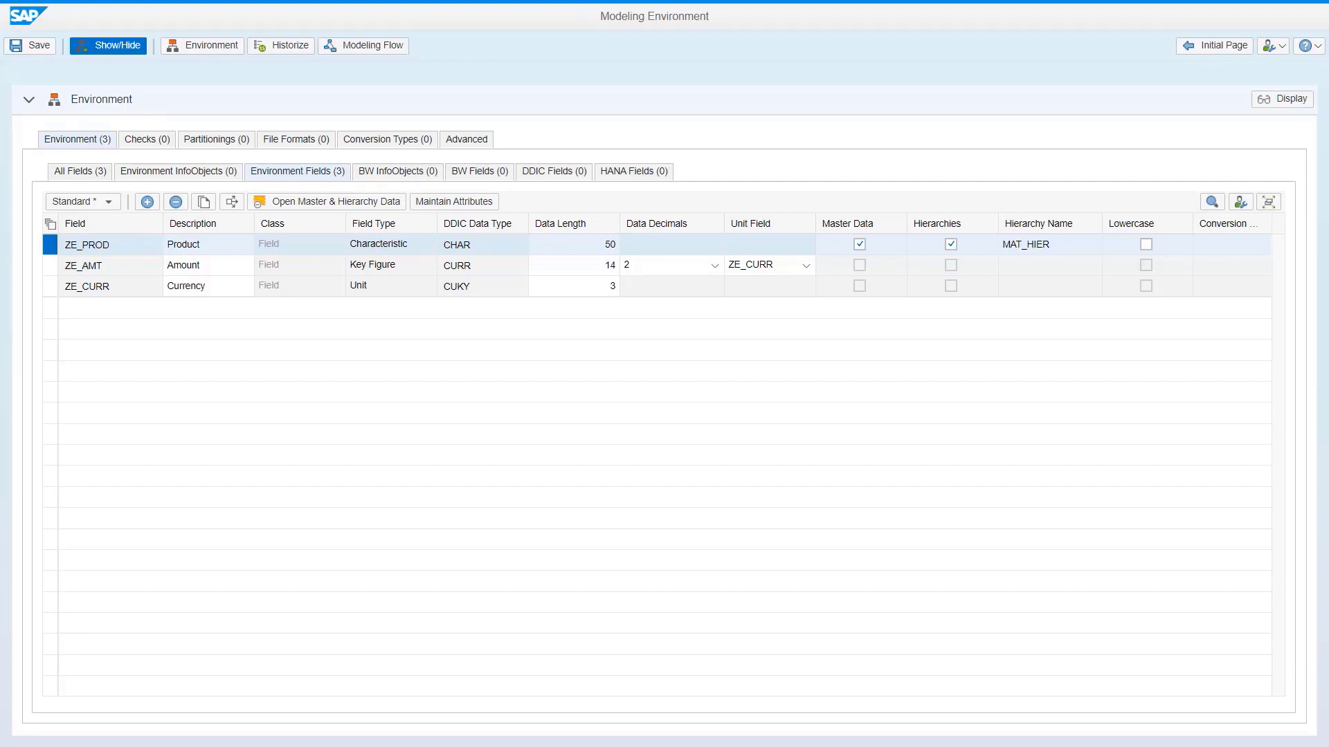
key("ctrl+s")
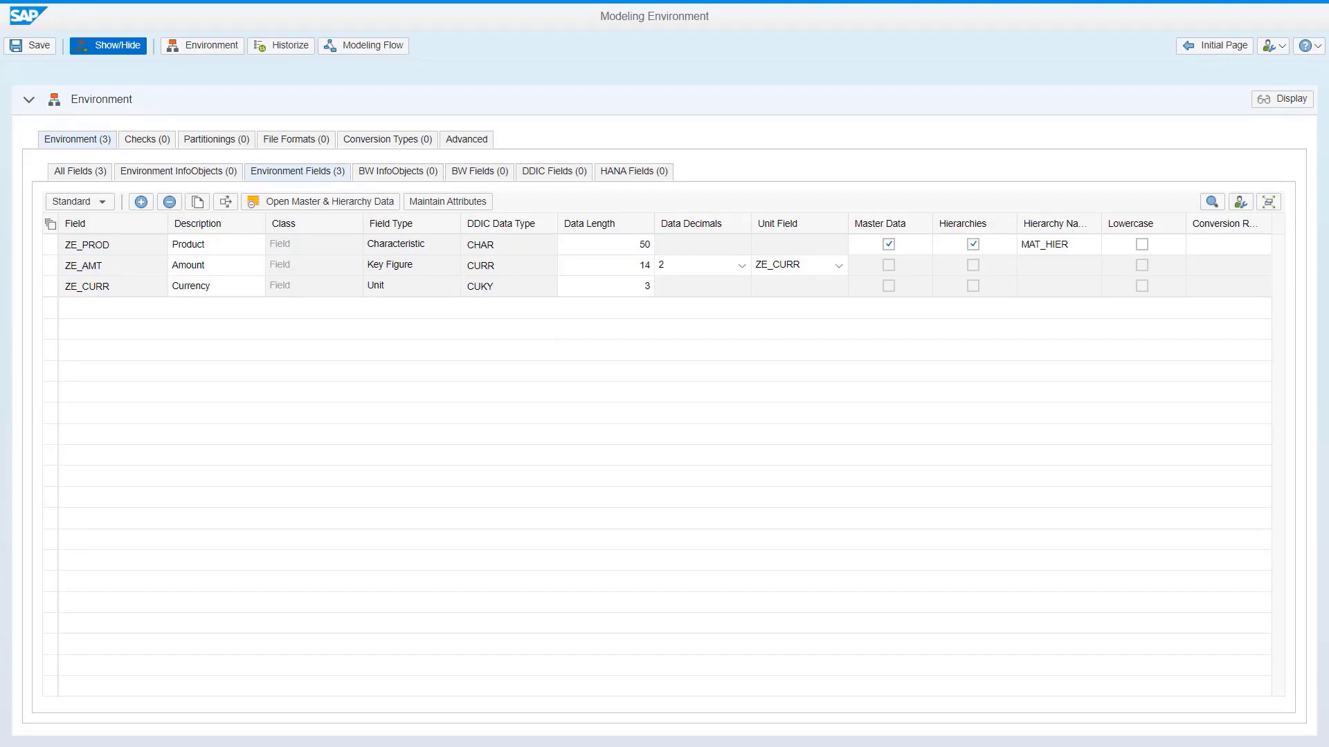
left_click(50, 244)
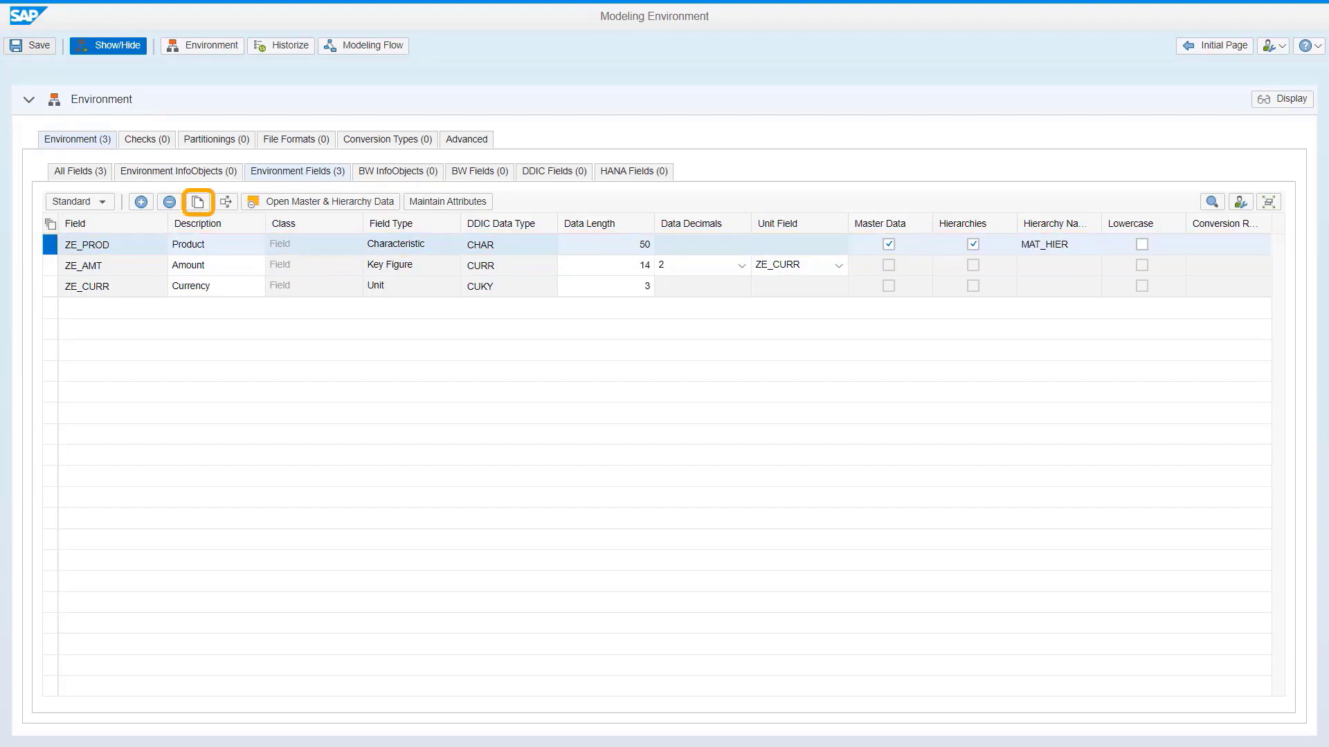
left_click(198, 202)
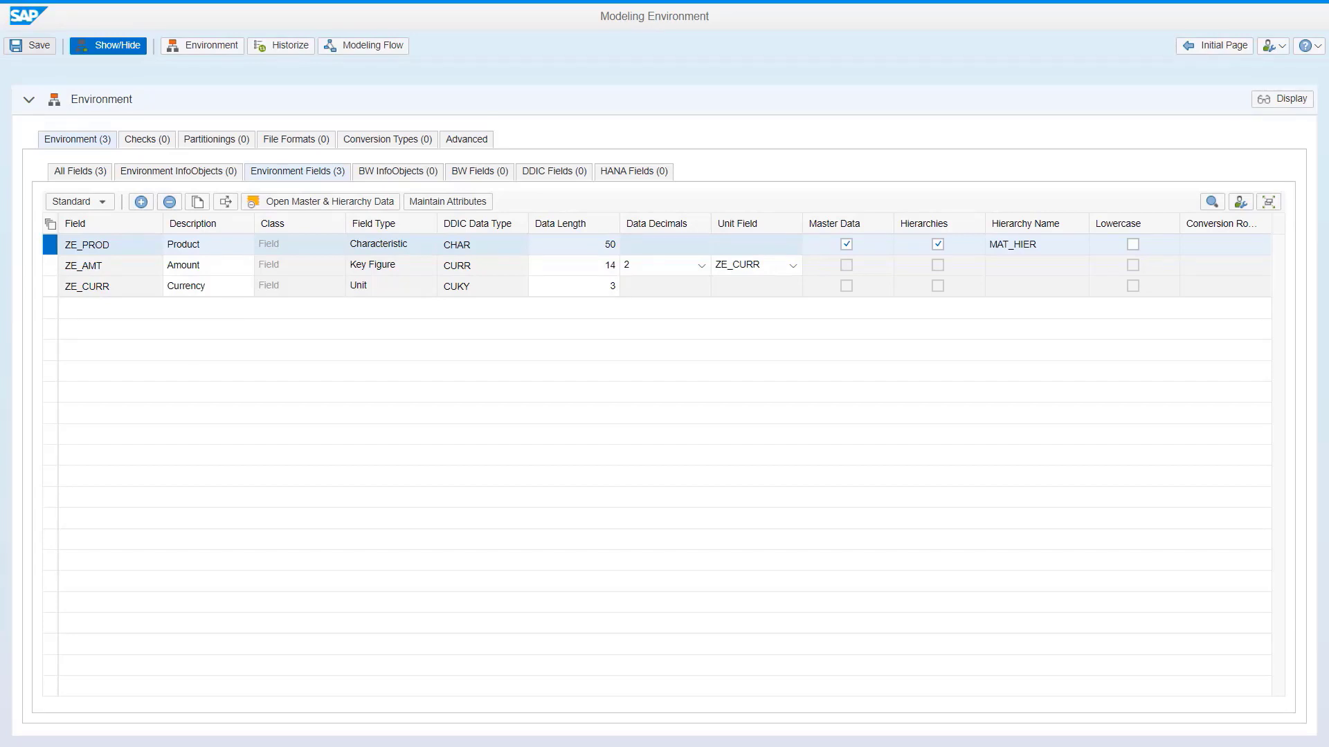
- Add and save the characteristic environment InfoObject YZE_PROD with description Product, using ZQA_PROD as its reference InfoObject
left_click(179, 171)
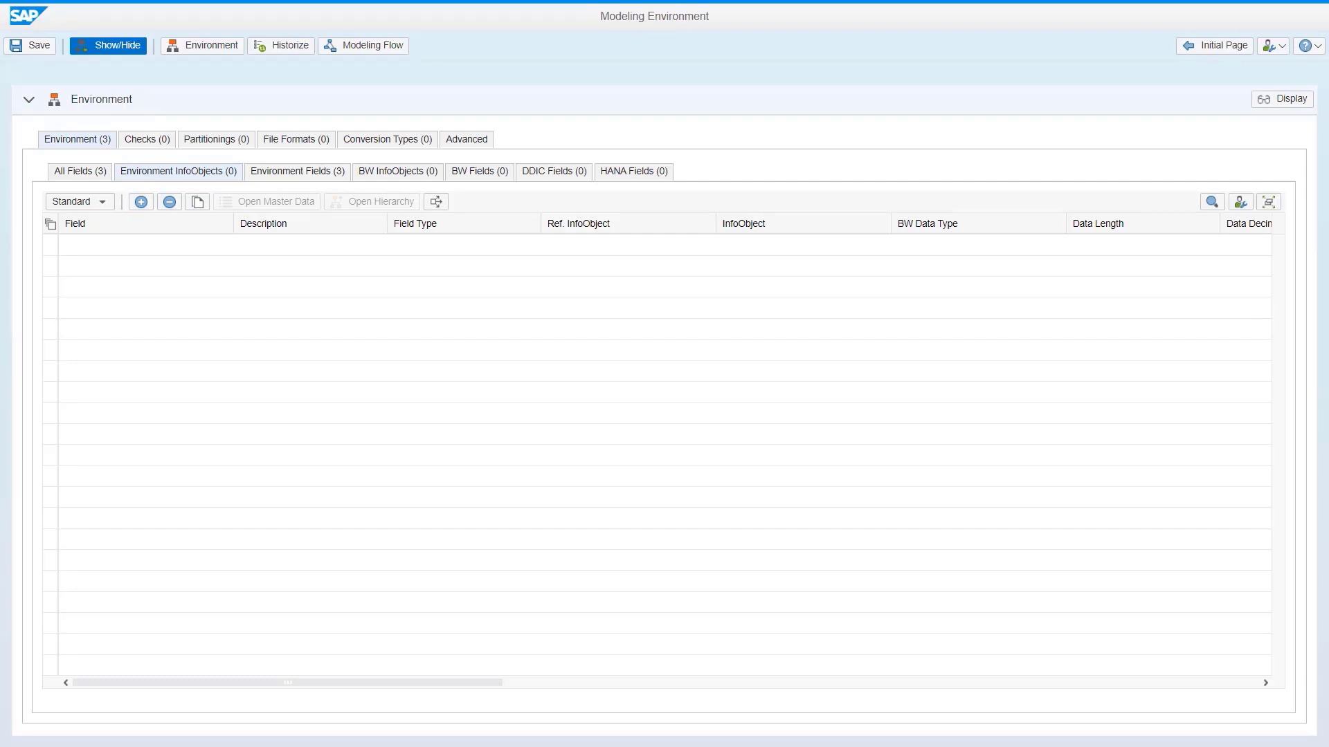
left_click(142, 202)
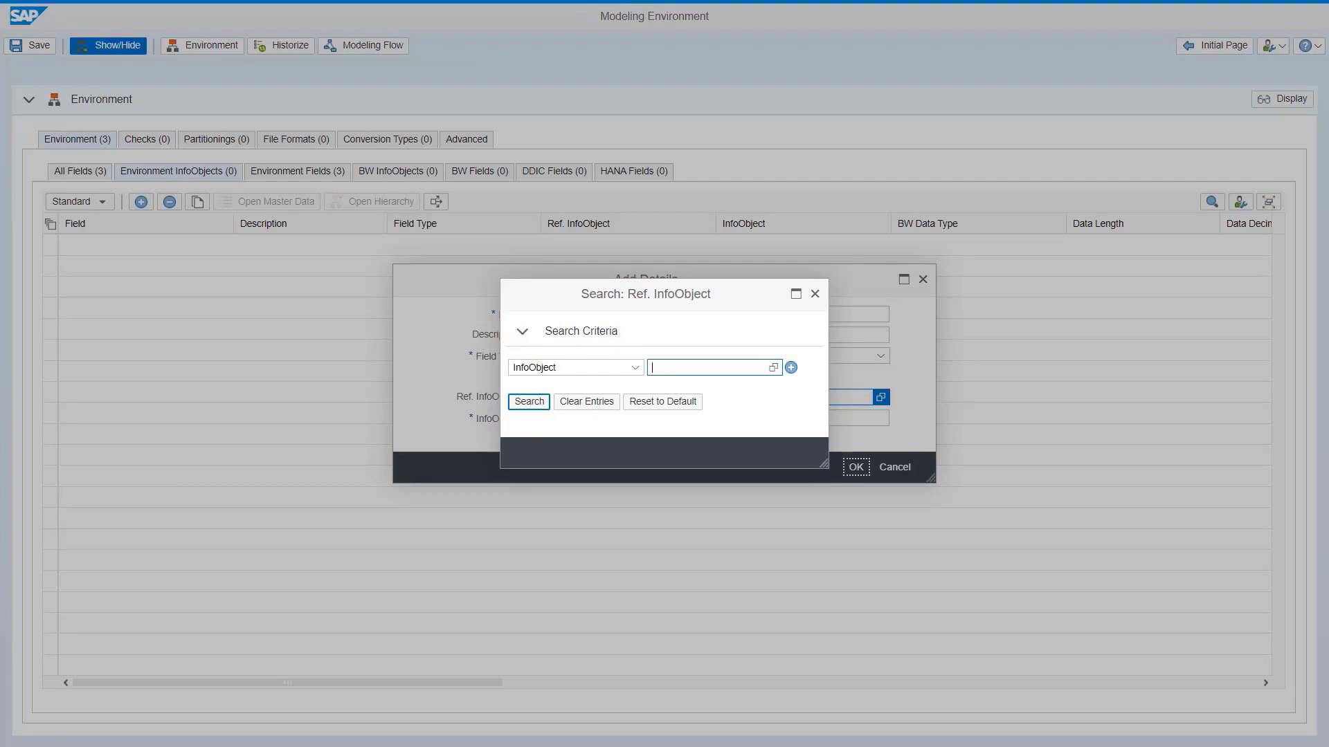
type("ZQA_PROD")
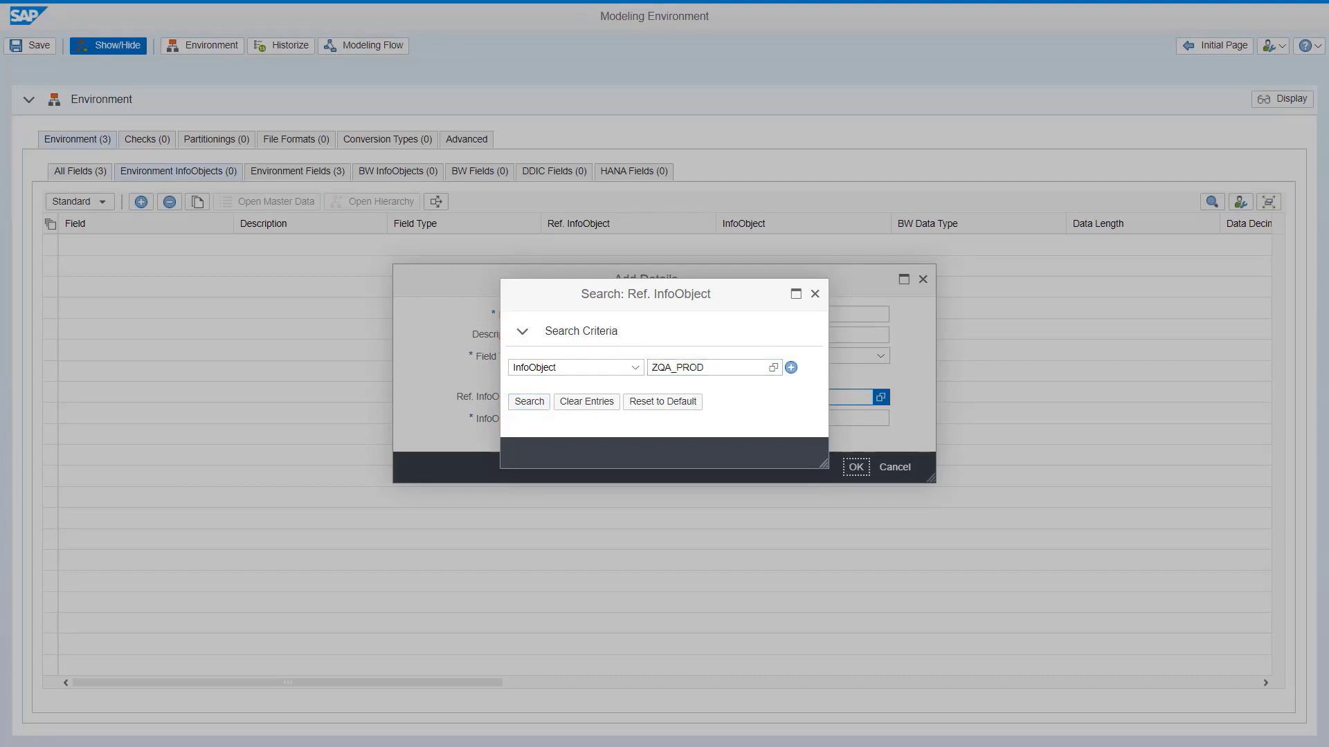
key("Return")
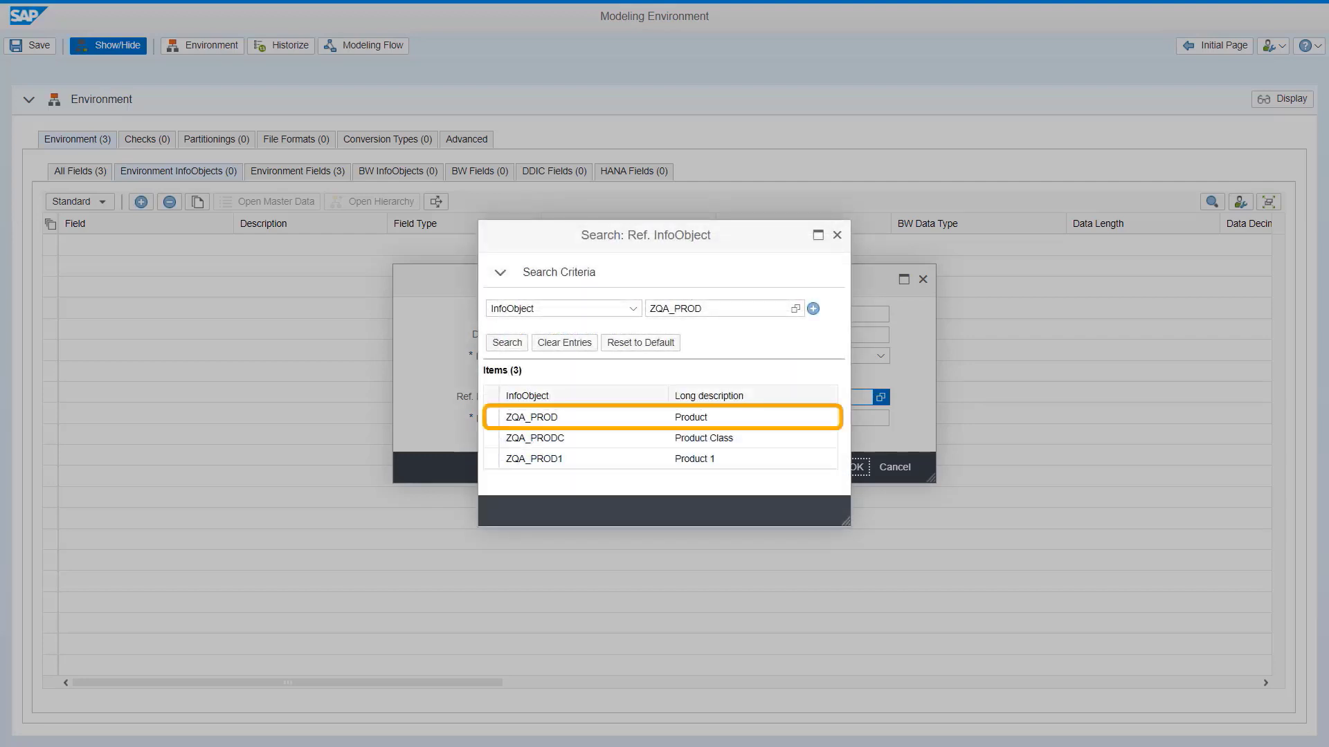
left_click(531, 417)
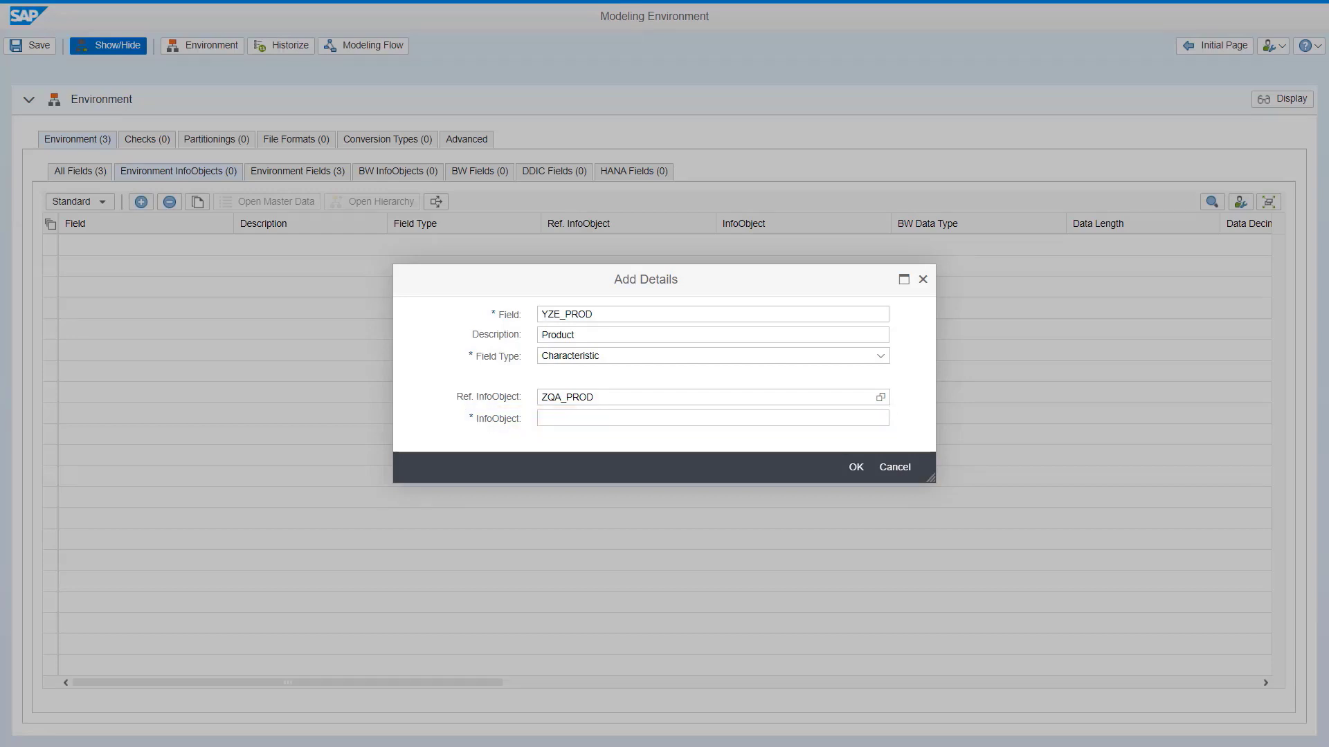
type("YZE_PROD")
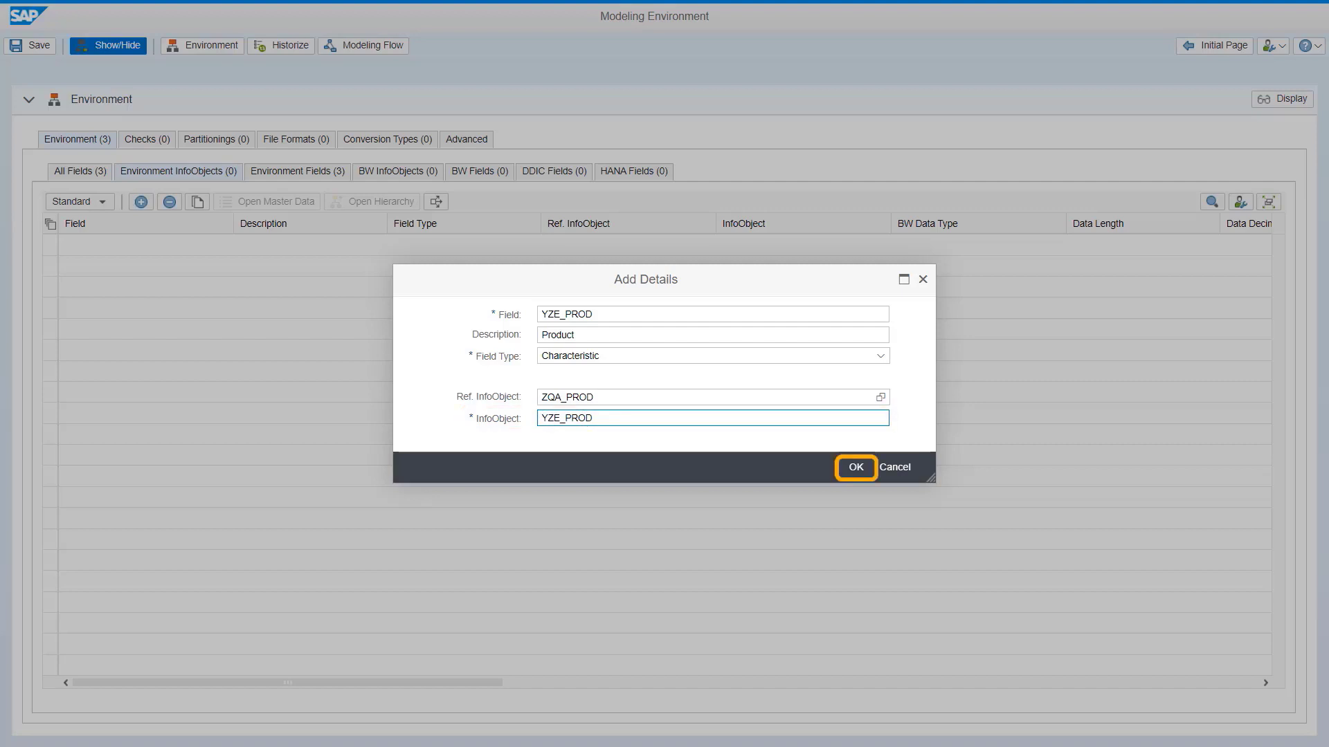
left_click(856, 468)
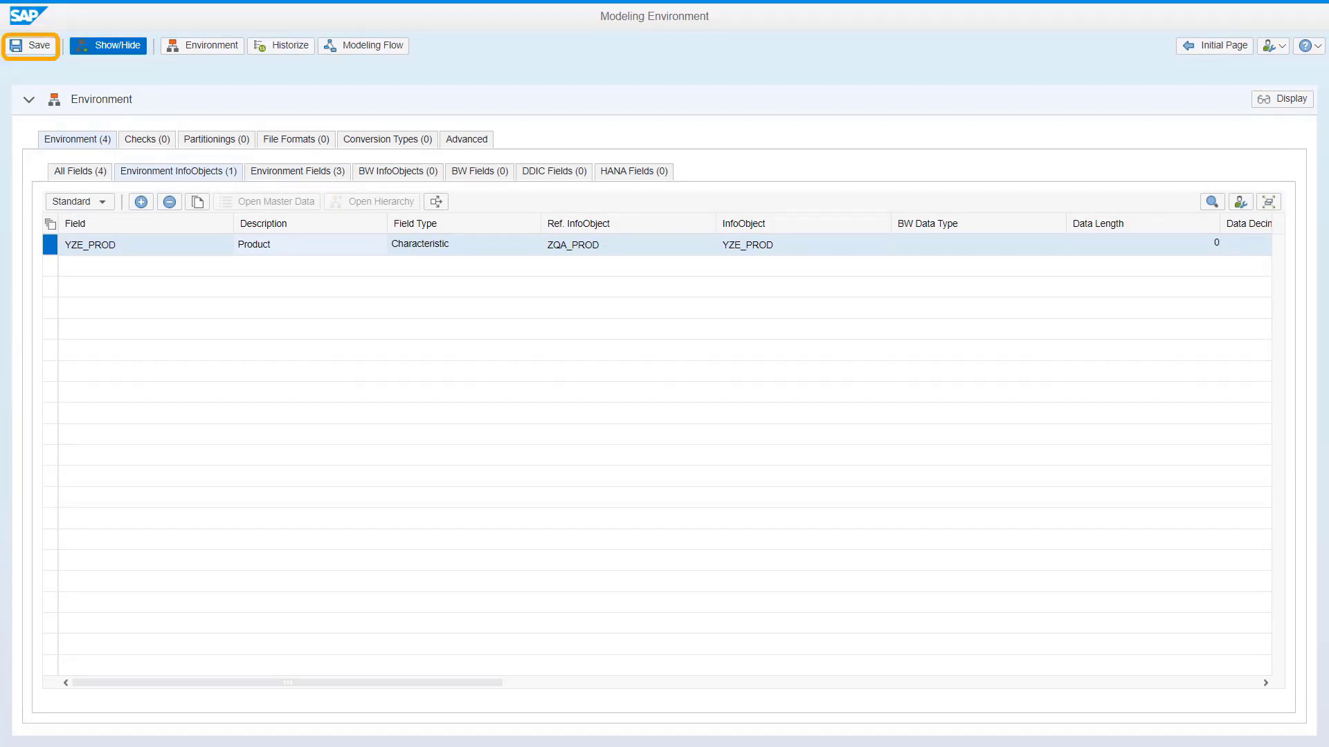
key("ctrl+s")
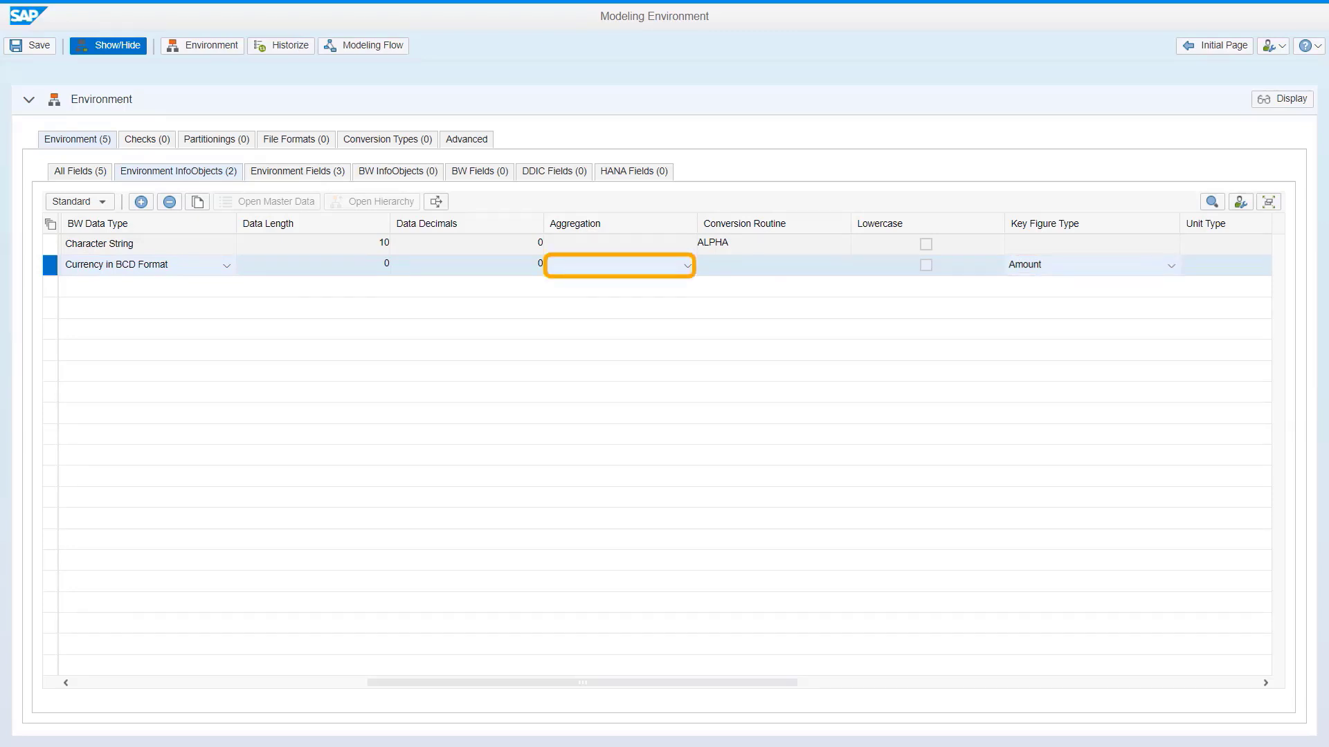
- Set the aggregation of the Amount key figure InfoObject to Summation and save the environment
key("F4")
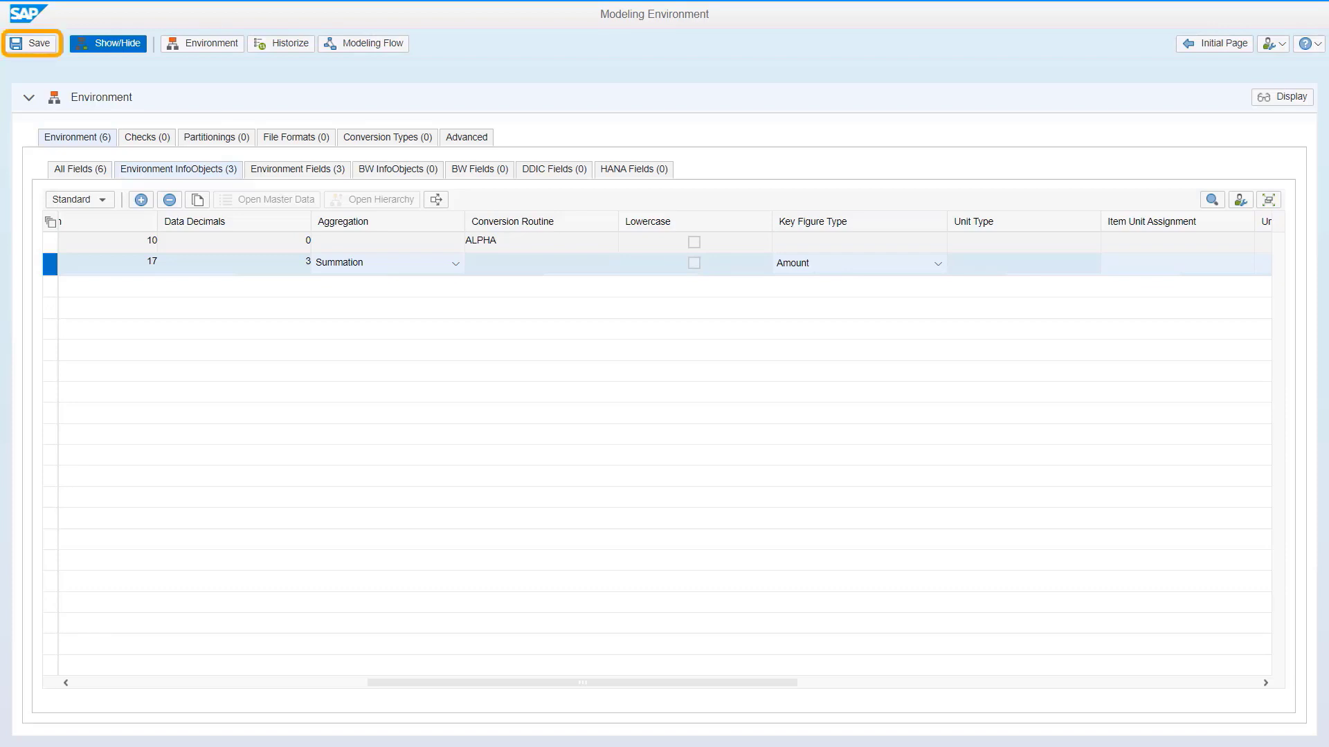
key("ctrl+s")
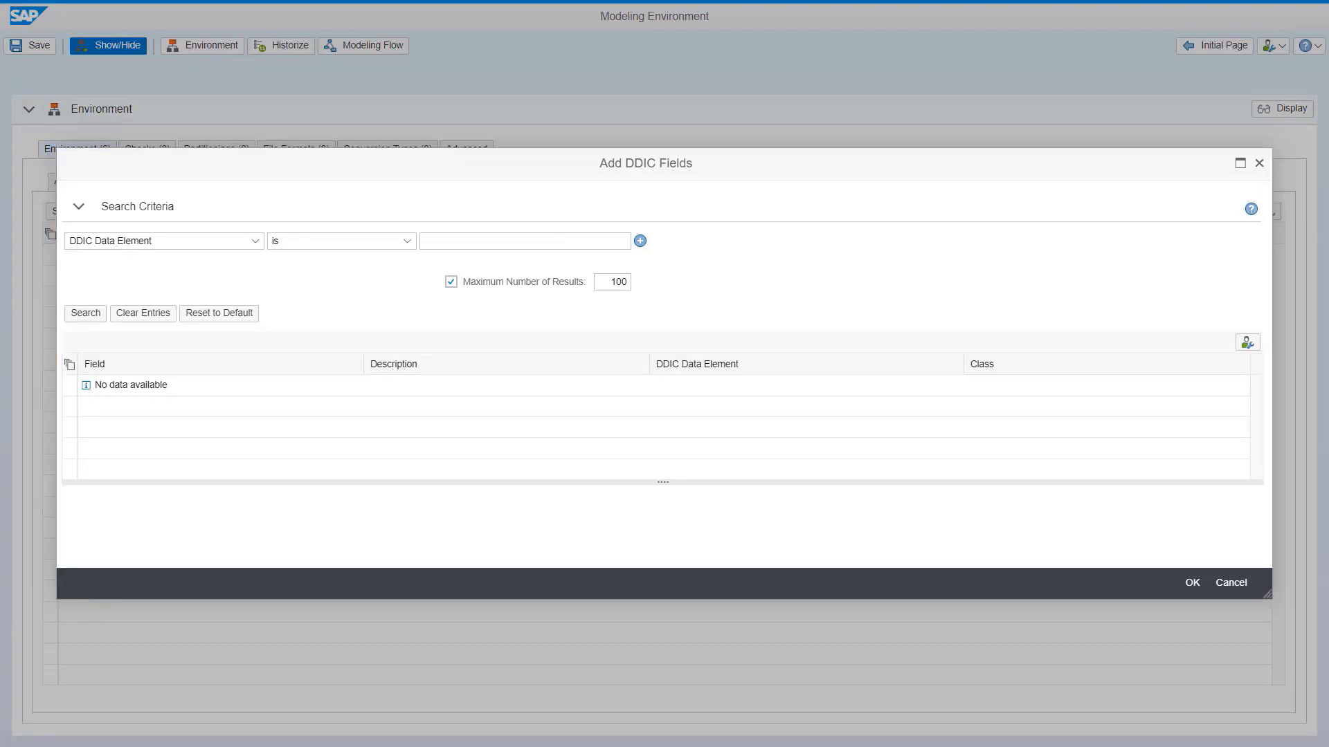
- Search for the DDIC data element ZQA_PRODUCT and add it to the environment as a DDIC field
type("ZQA_PRODUCT")
left_click(86, 314)
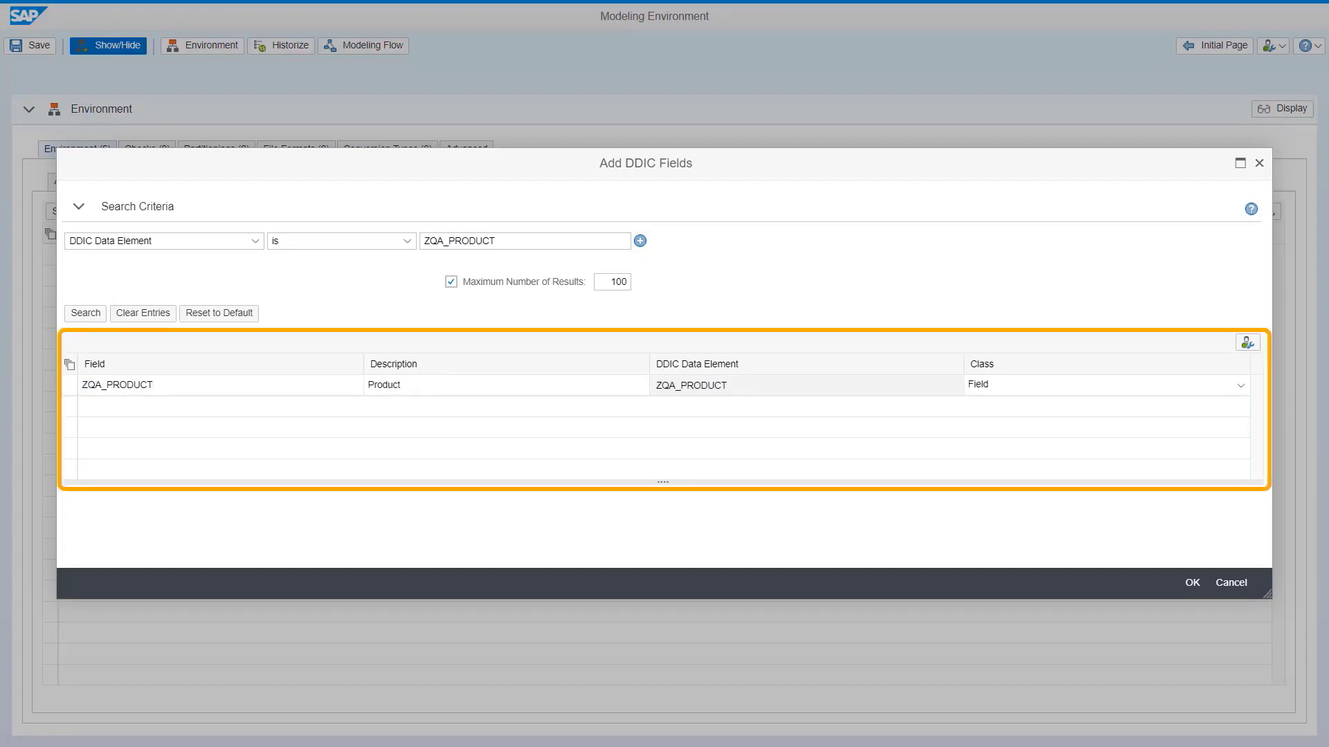
left_click(69, 385)
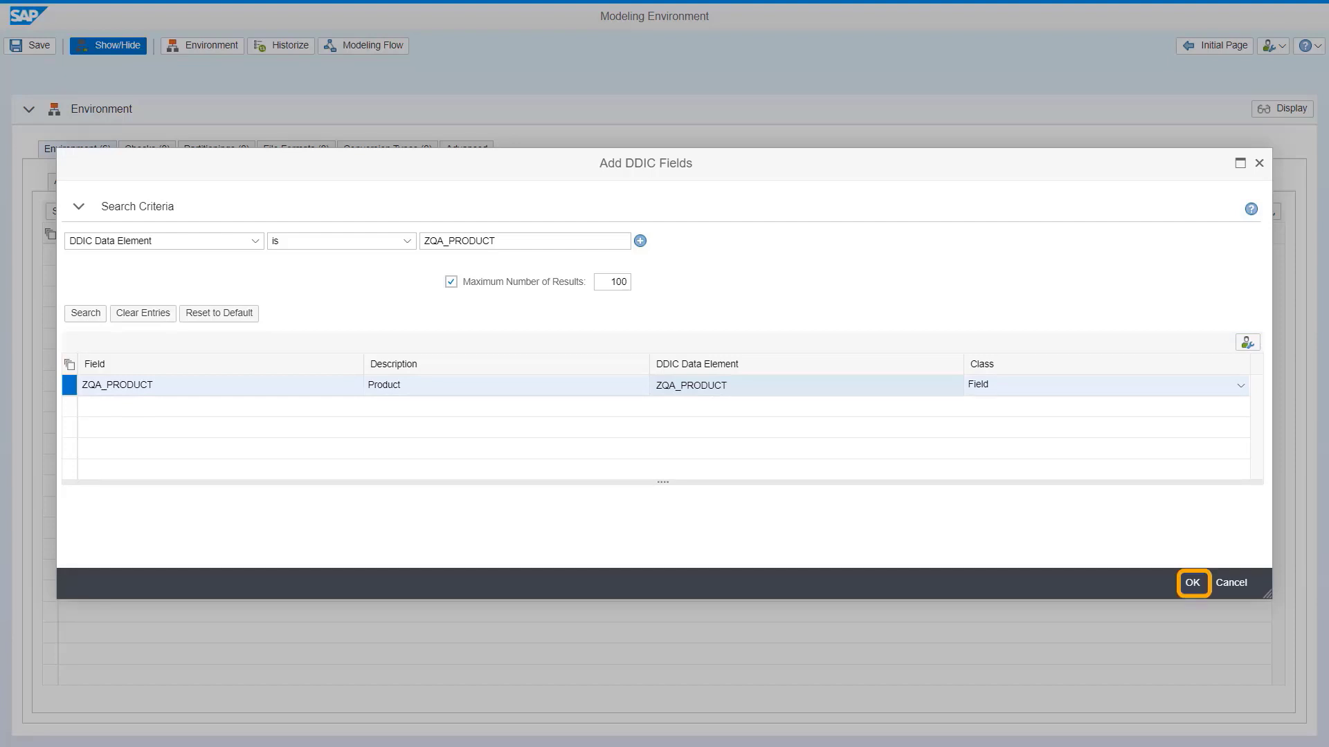
left_click(1193, 582)
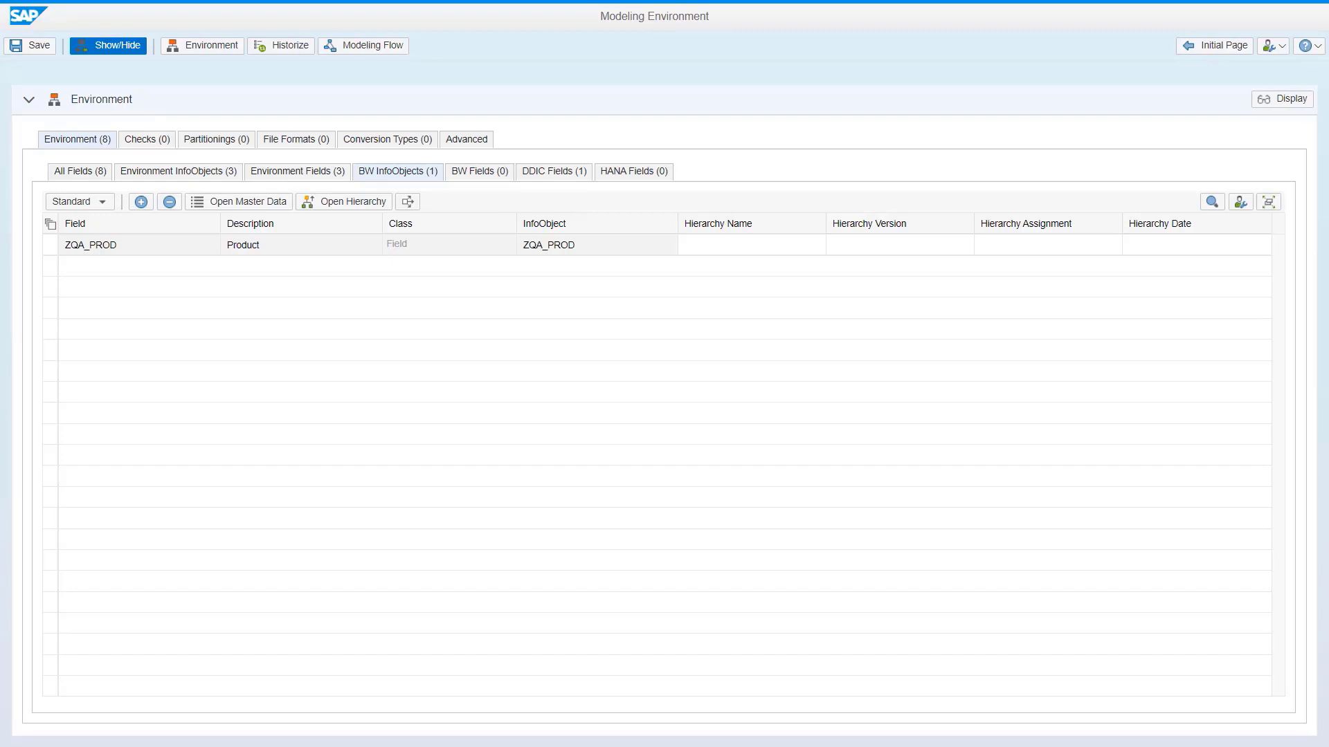
- Review the environment's BW fields and HANA fields, and open its advanced connection settings
left_click(479, 171)
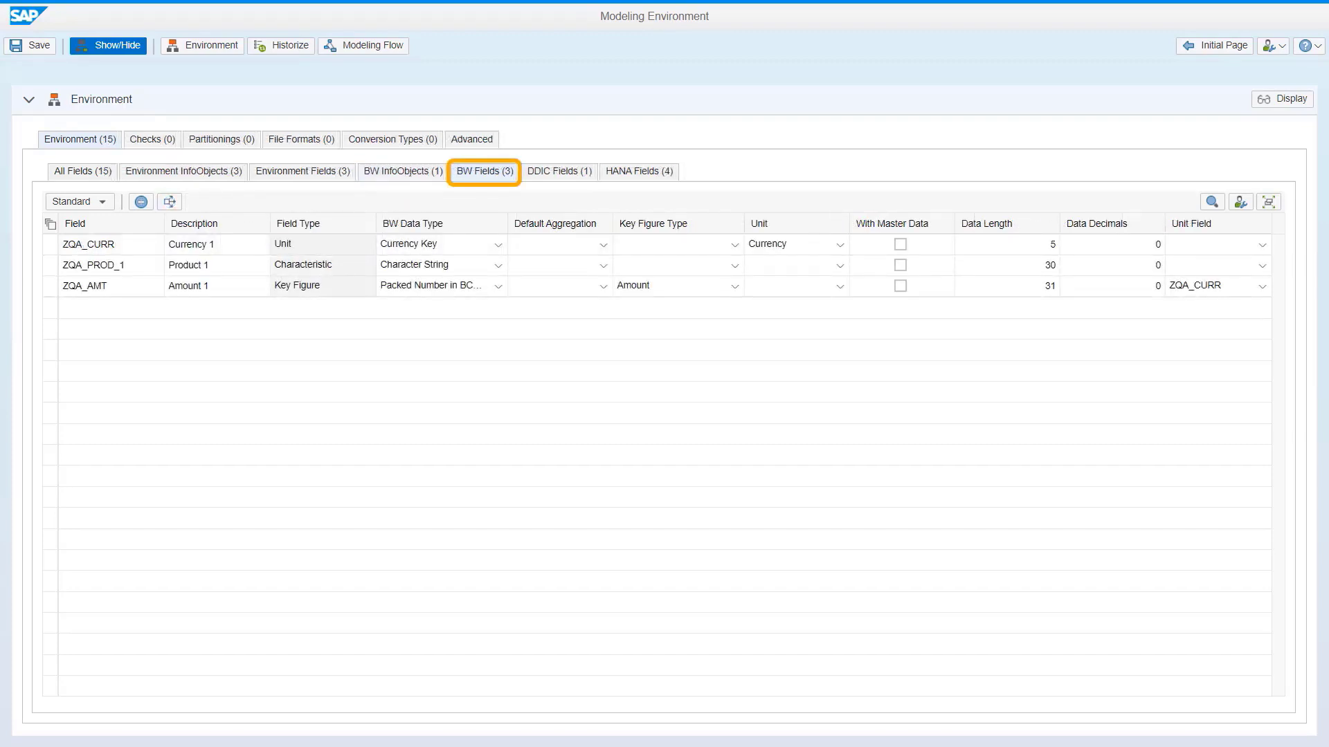
left_click(639, 171)
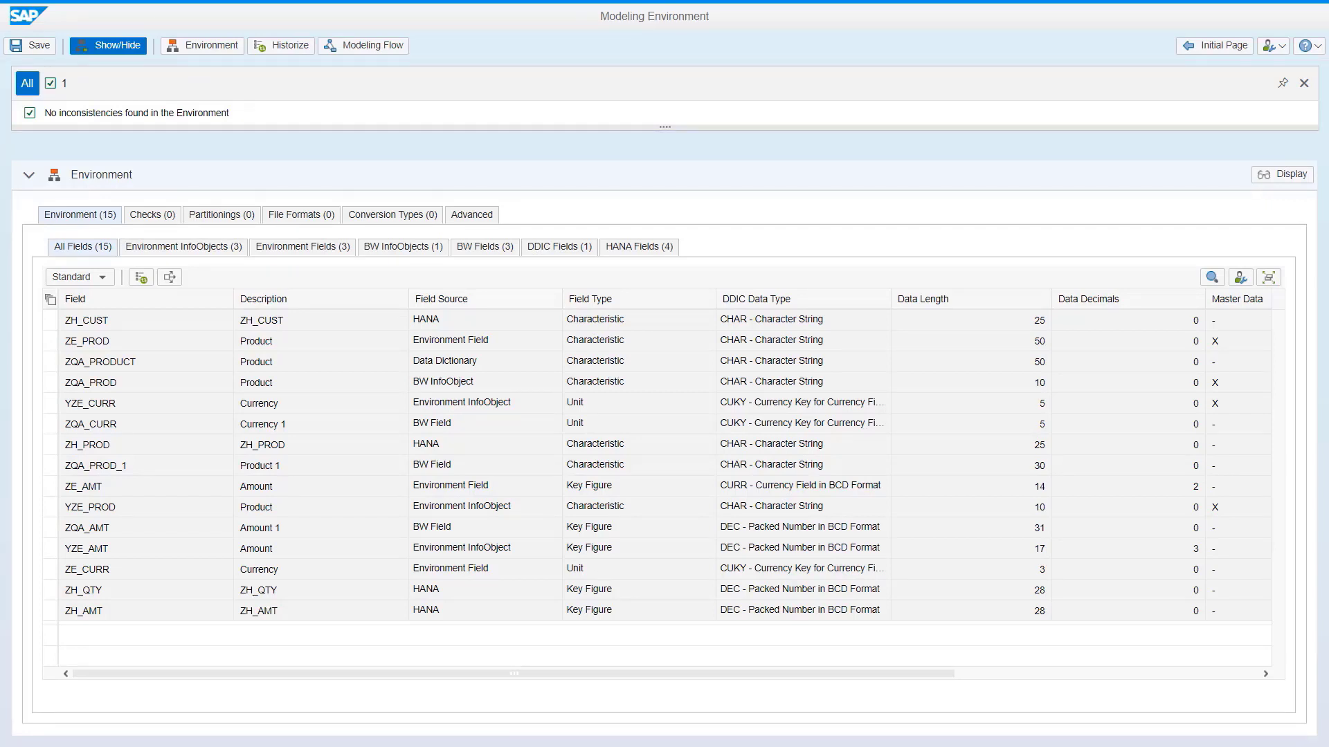
left_click(471, 215)
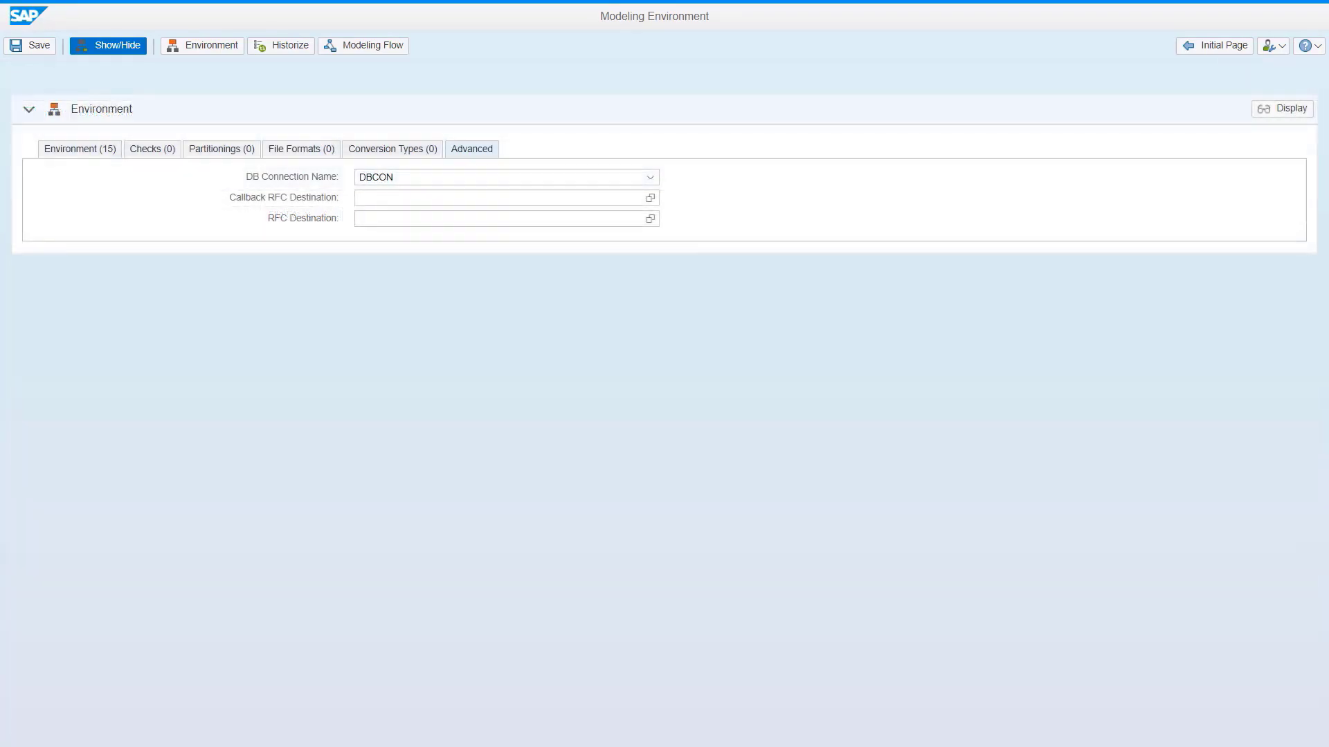